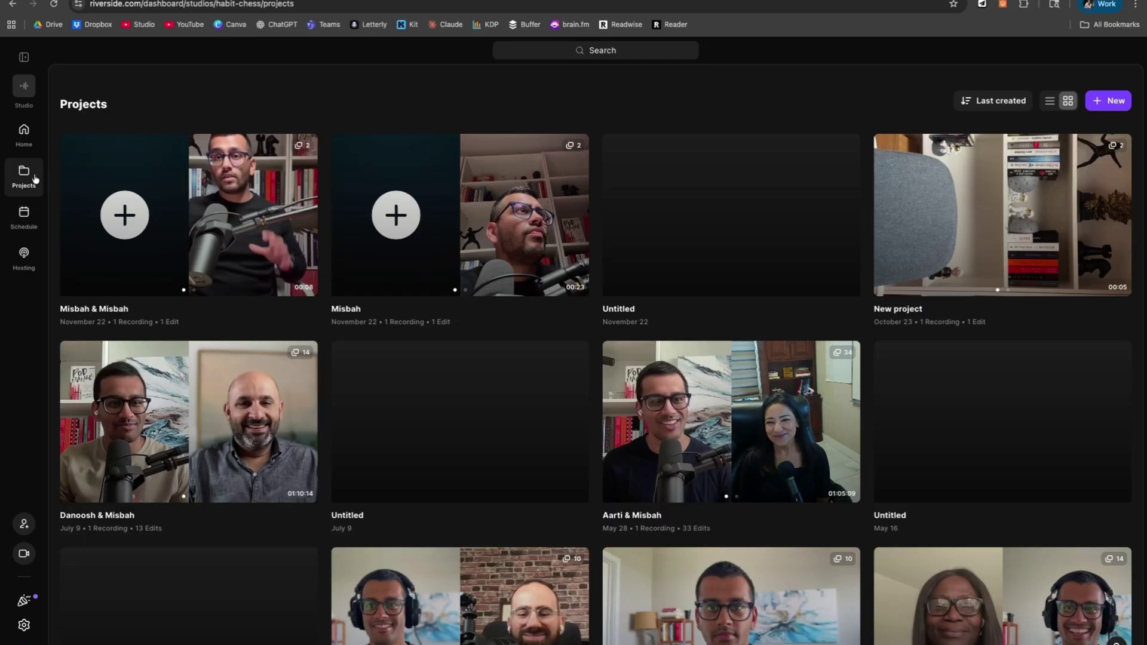
Step: Go to Hosting and start creating a new podcast
click(33, 273)
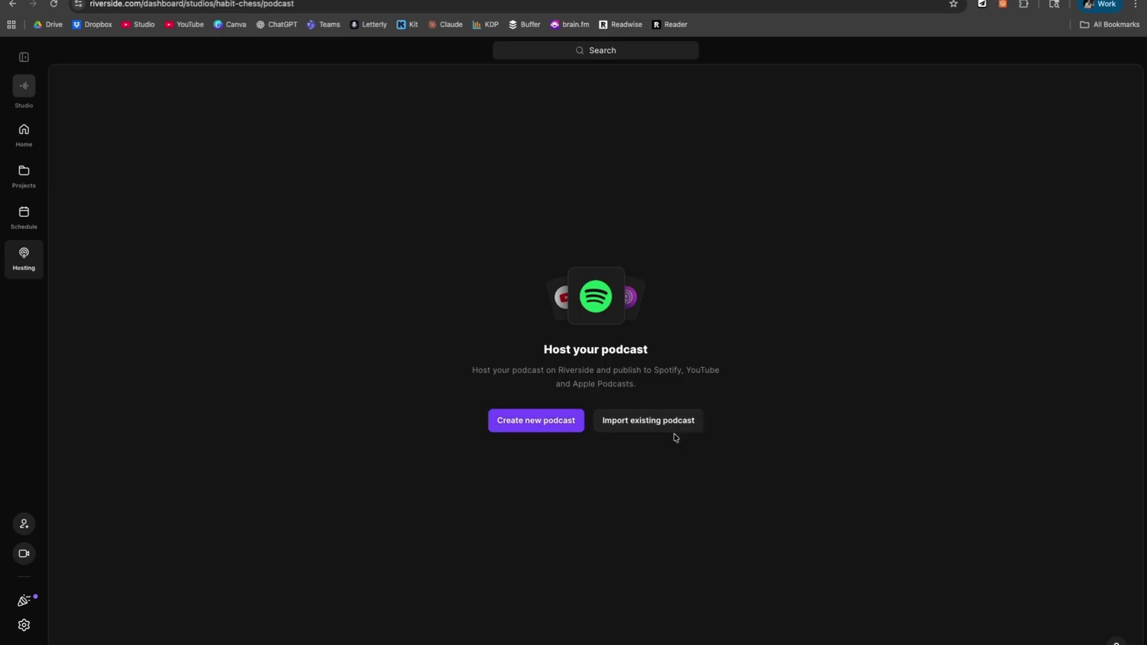
click(509, 429)
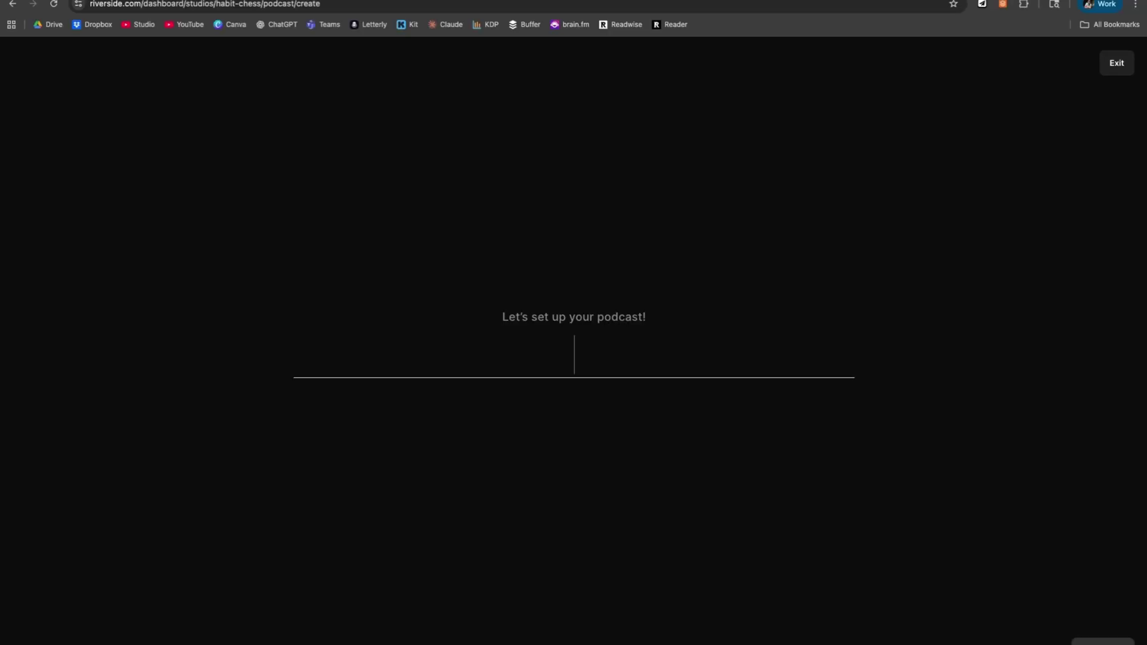
Step: Name the podcast 'Testing Today Show' and move into its description editor
text(Testing Today Show)
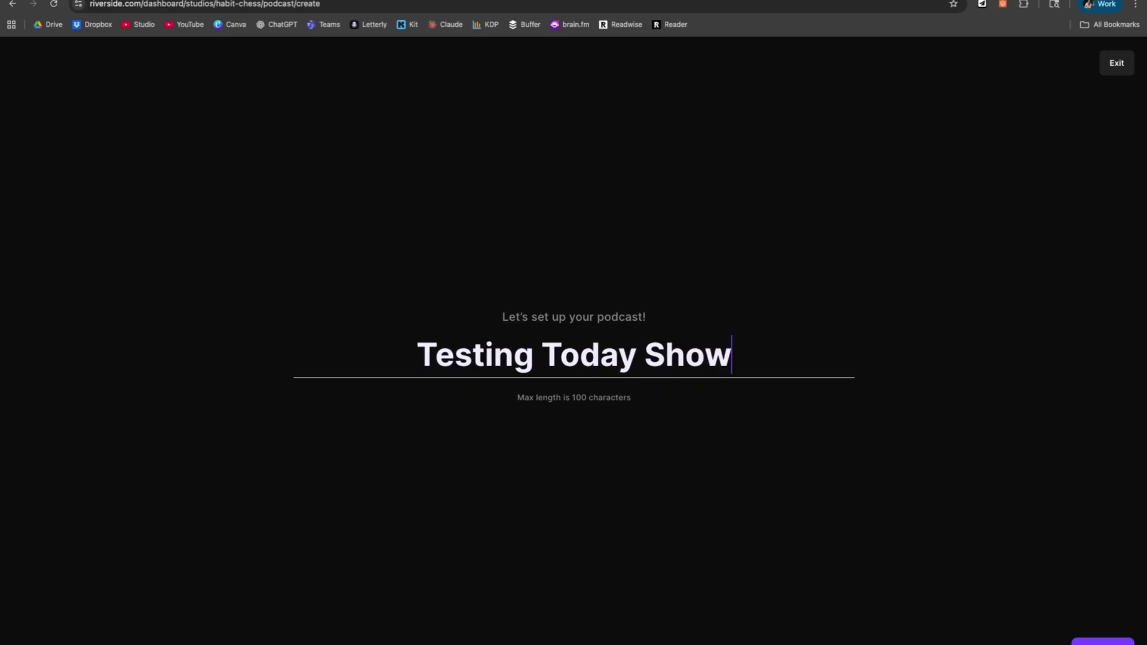
click(1103, 642)
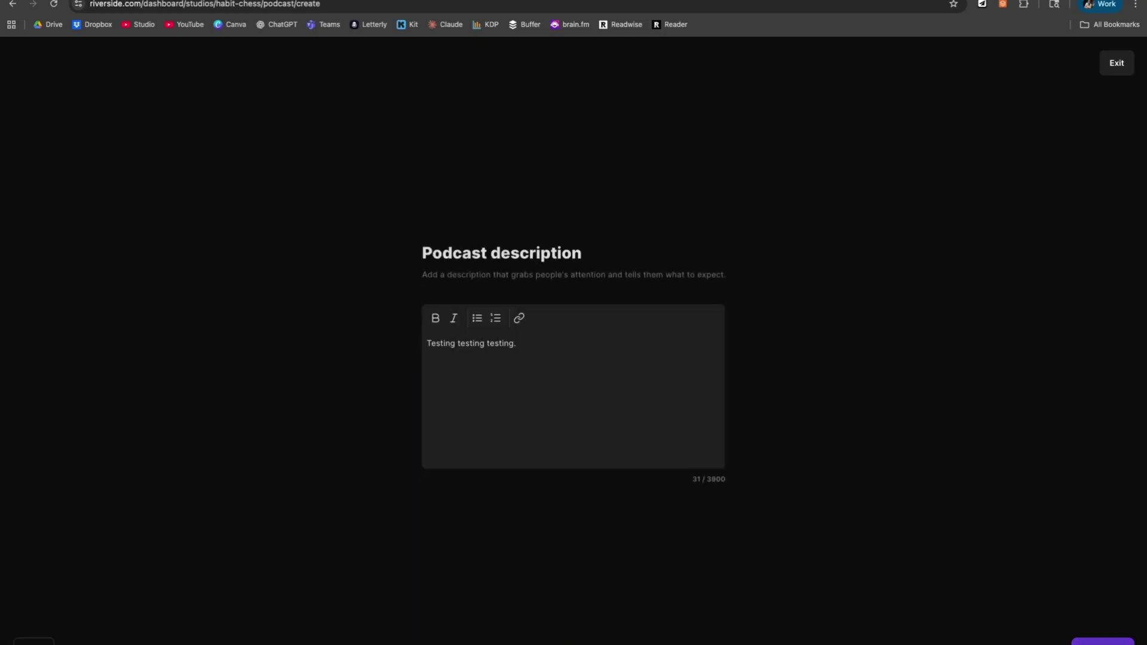
click(561, 351)
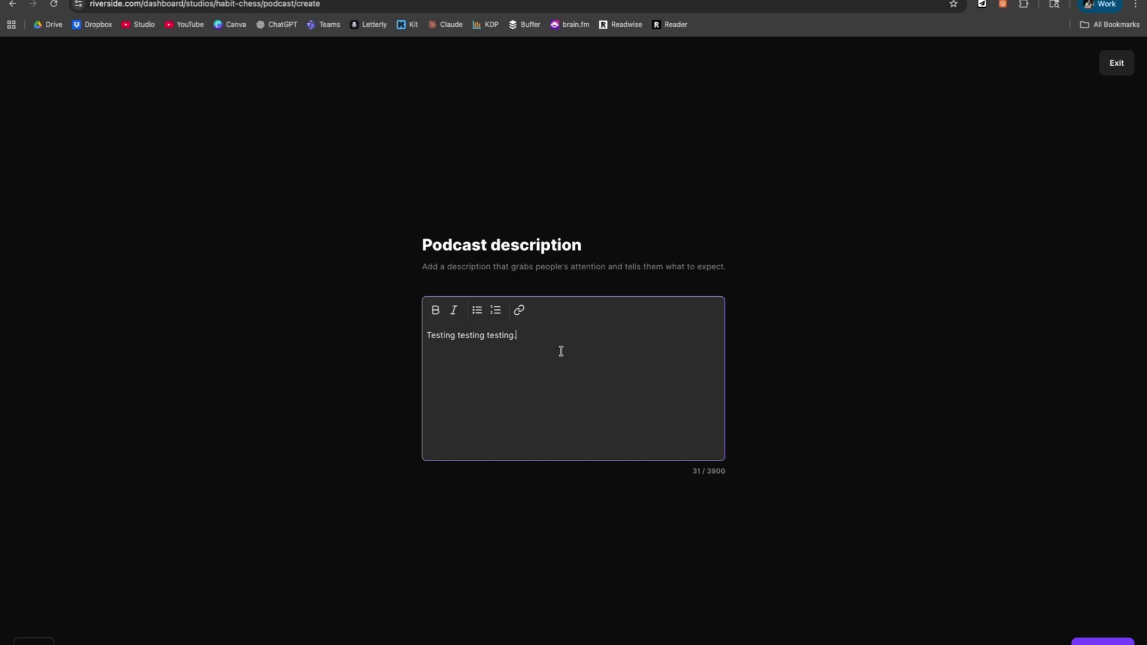
Step: Choose Business and Entrepreneurship as the podcast's categories
click(1105, 638)
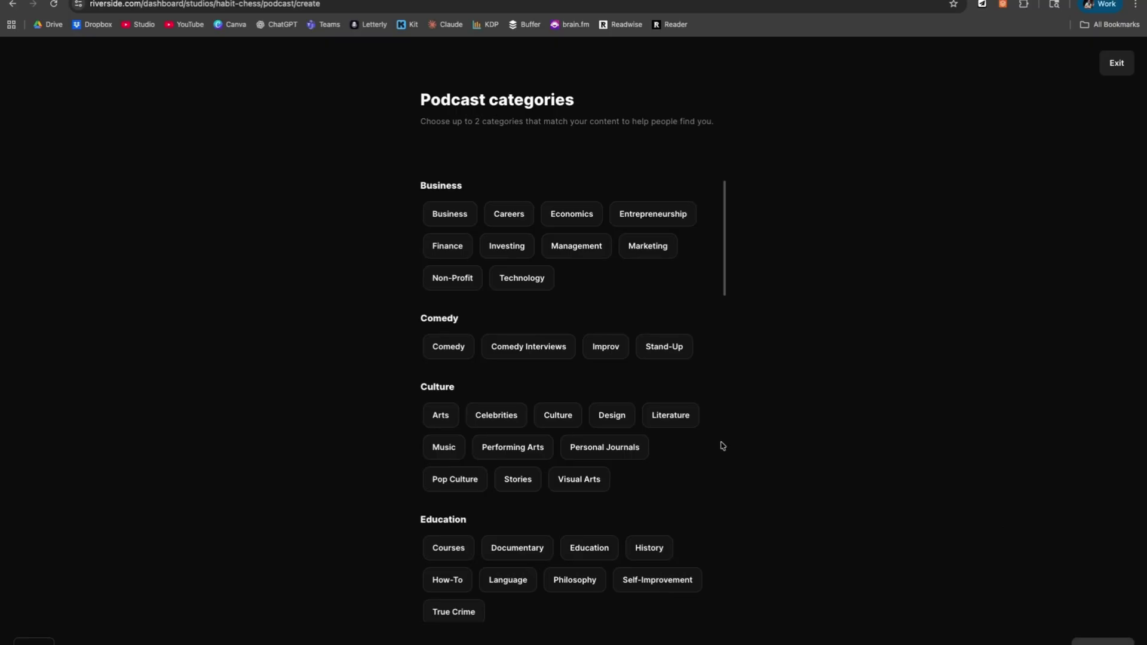
click(459, 216)
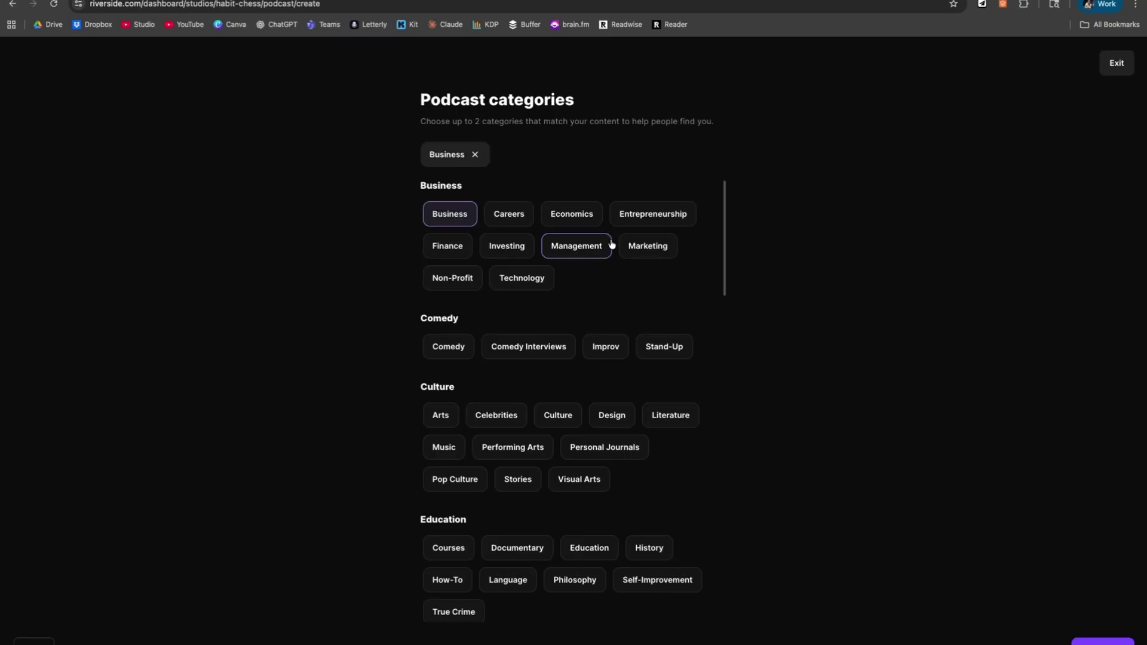
click(660, 212)
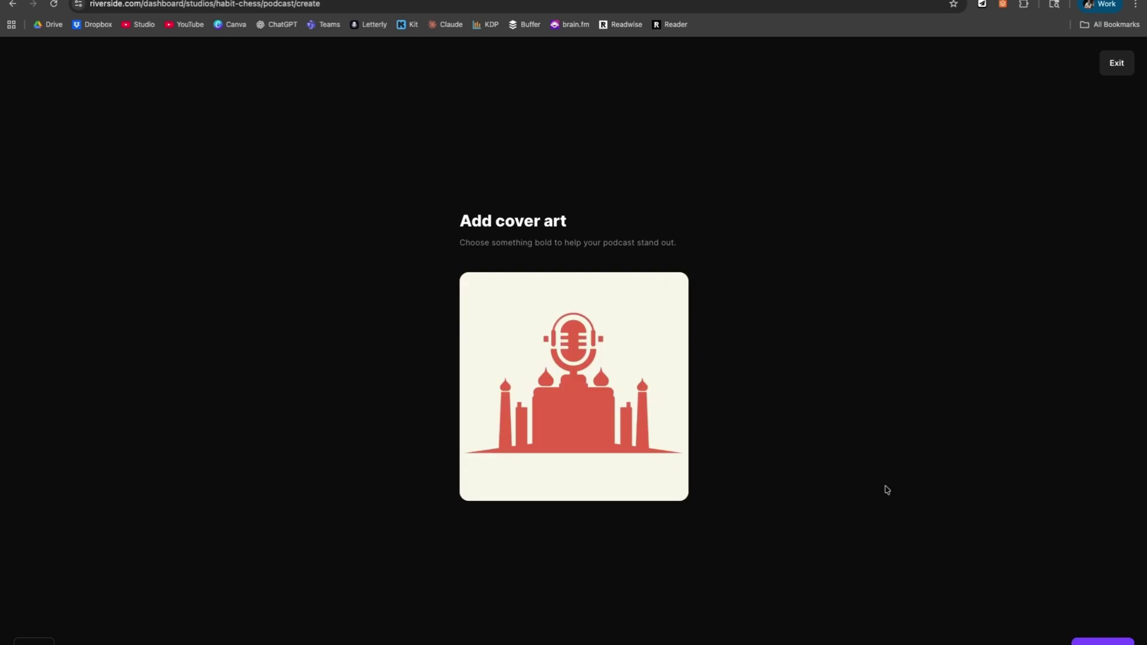
Step: Continue to the final touches and select part of the Author name
click(1103, 641)
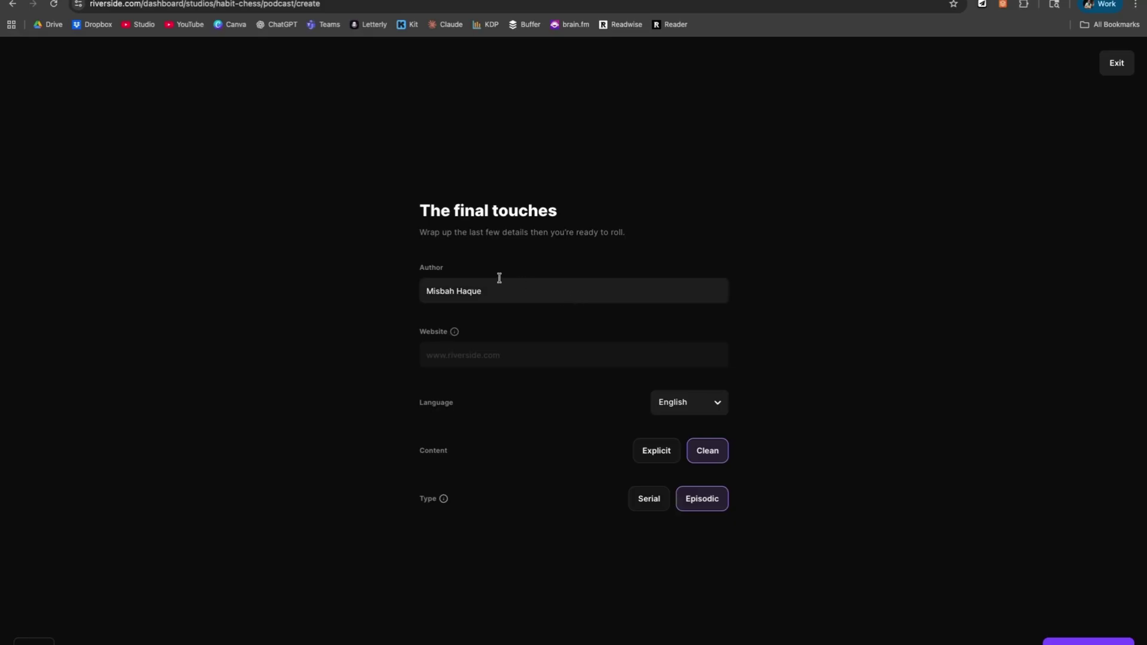
double_click(460, 293)
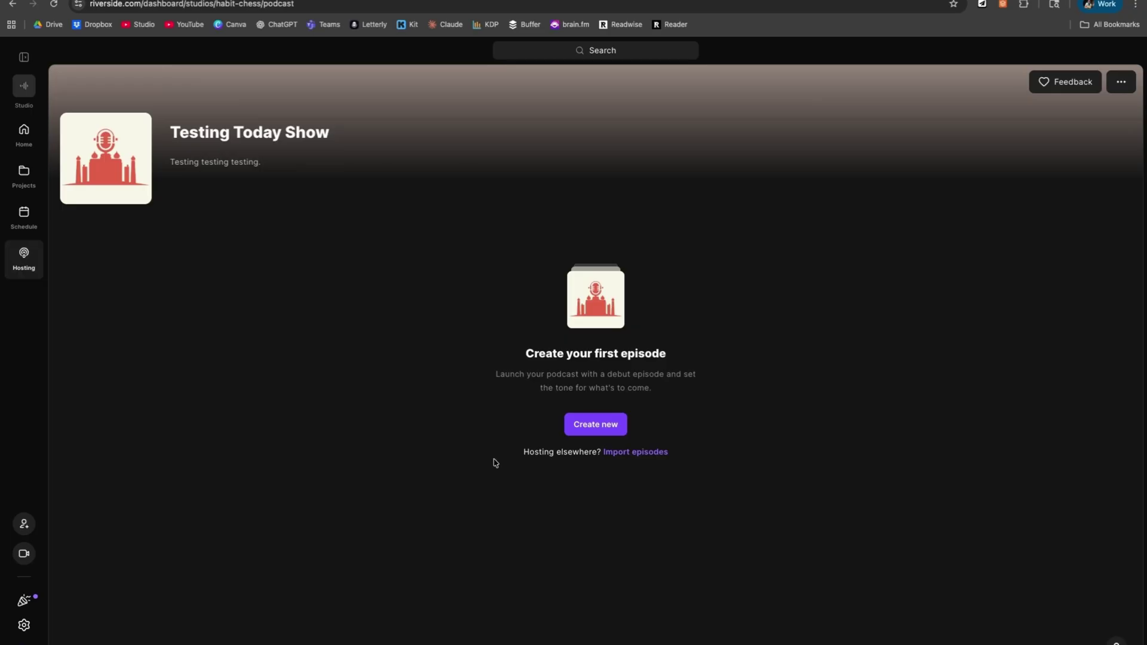
click(632, 454)
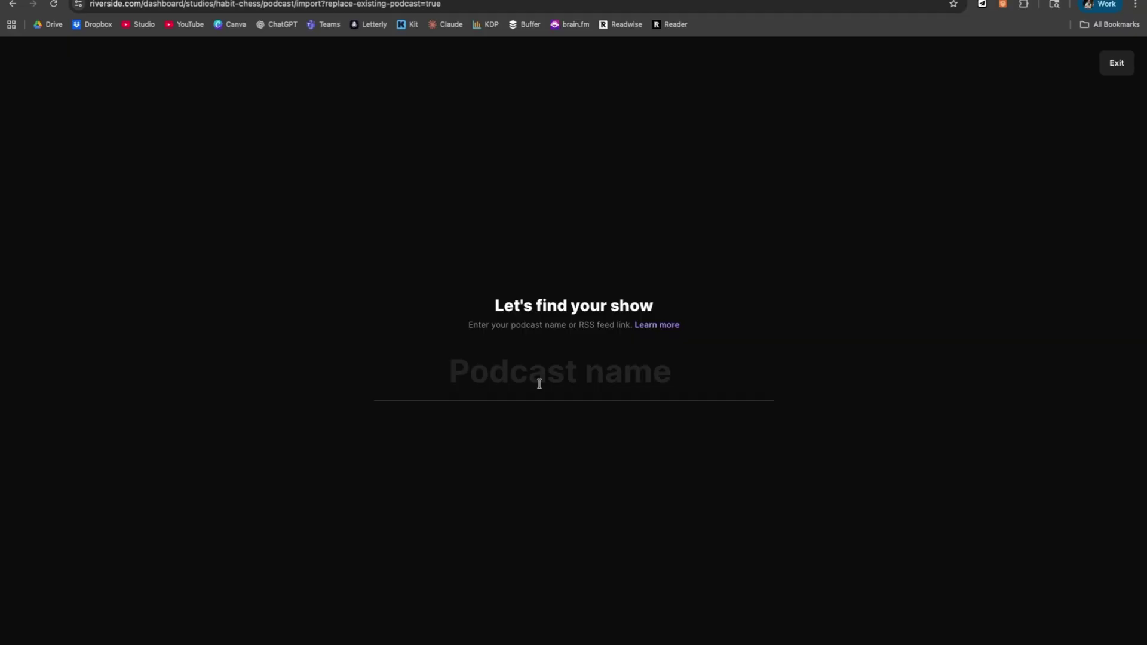
click(540, 384)
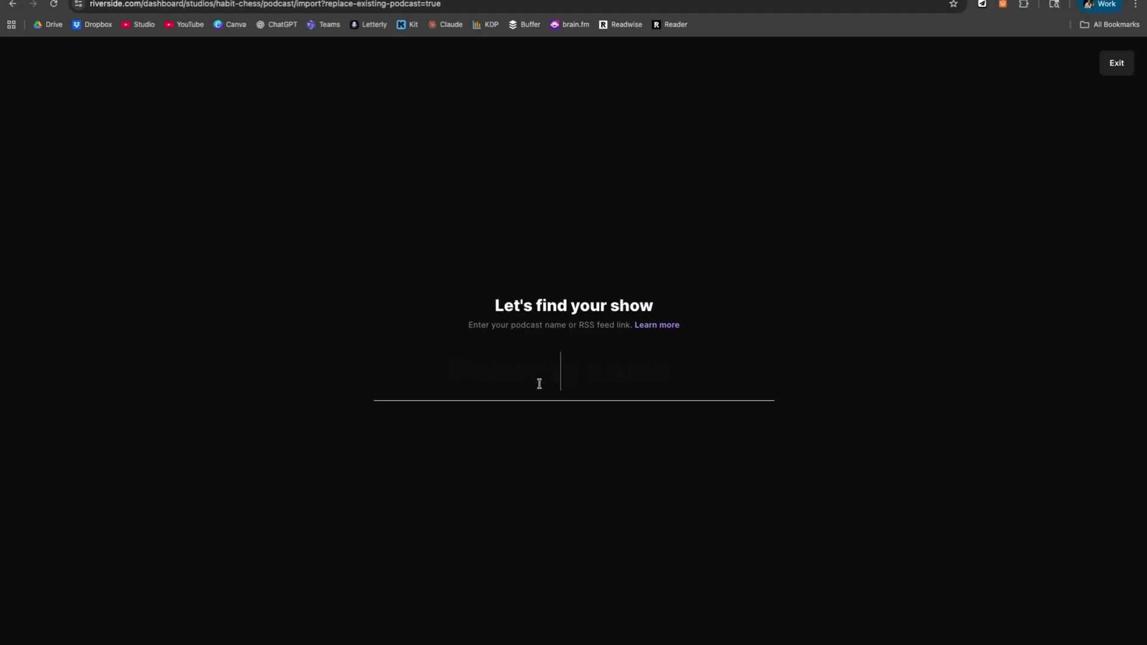
text(Habit Chess)
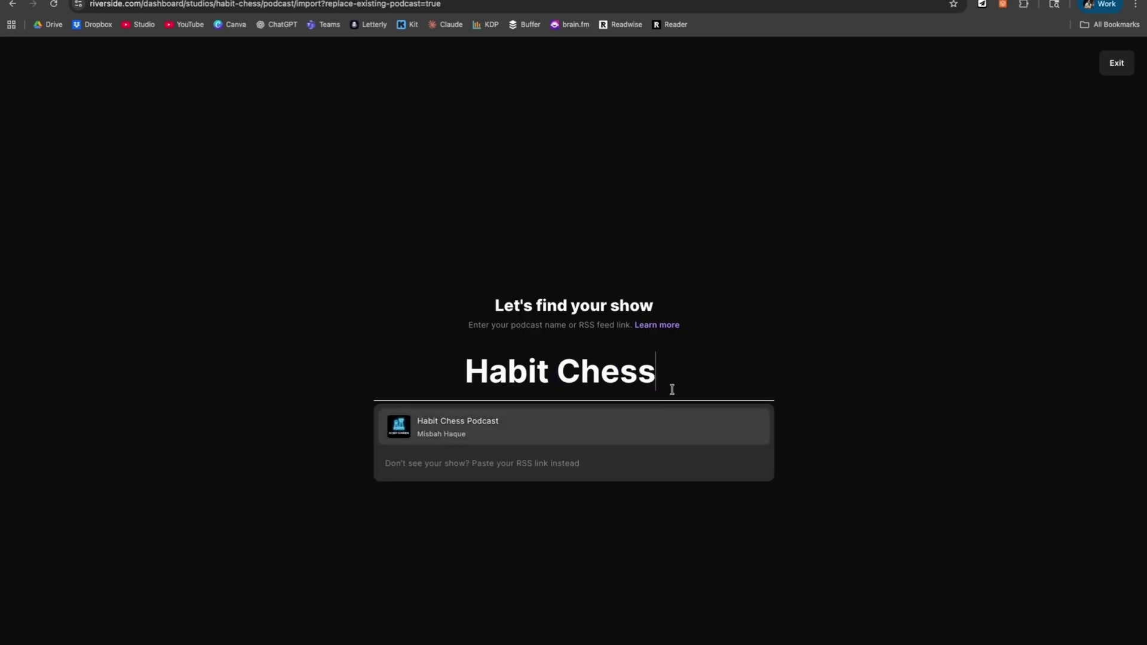
click(1010, 296)
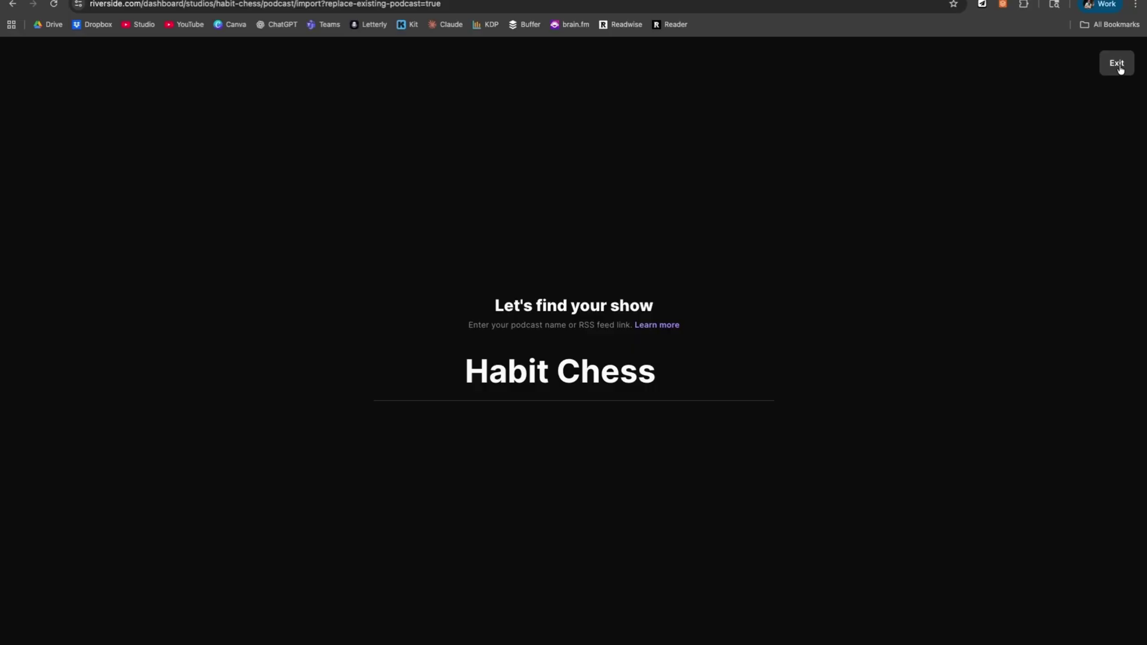
click(1118, 67)
click(671, 393)
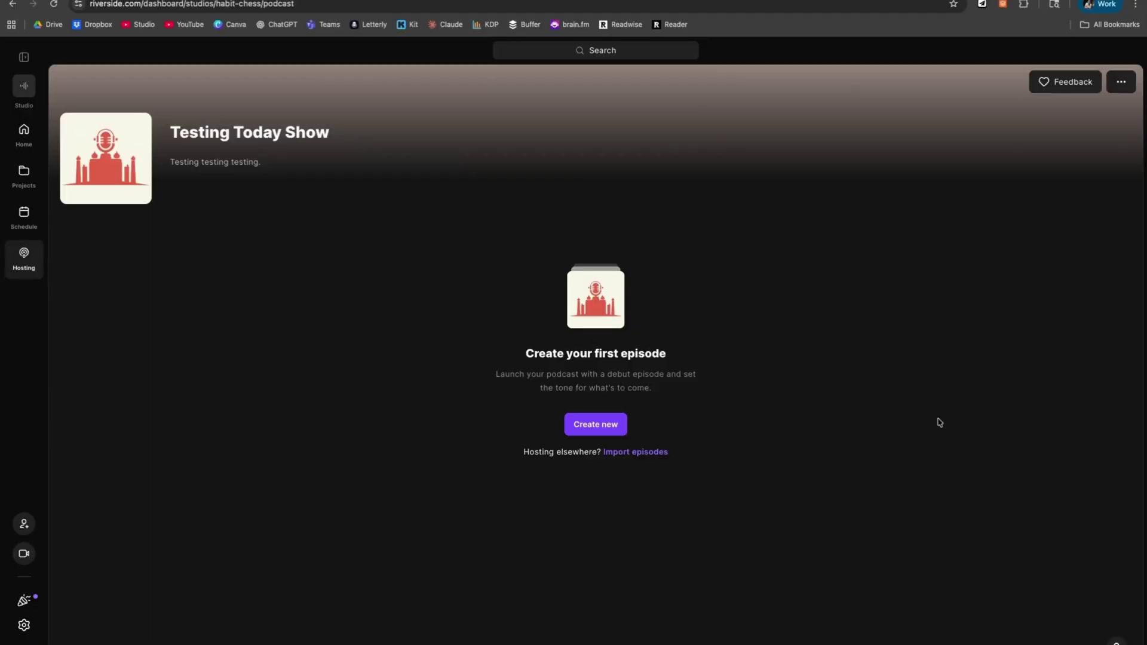
Step: Start a new episode draft titled 'Testing Episode', removing the trailing episode code
click(570, 429)
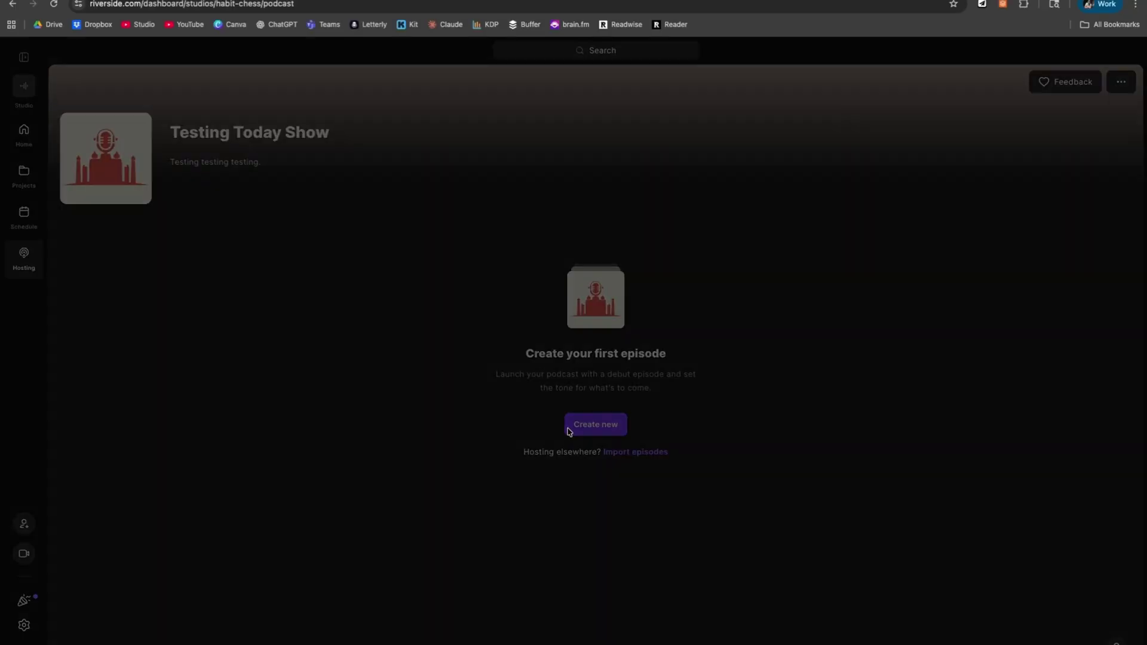
scroll(947, 359, down, 1)
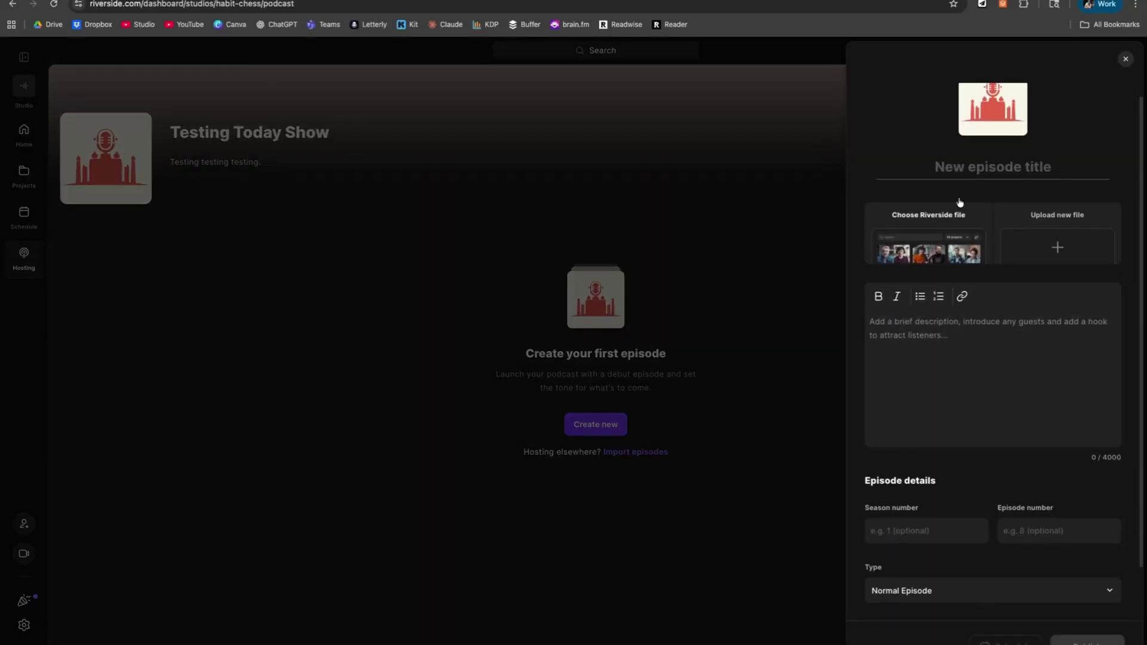
click(955, 175)
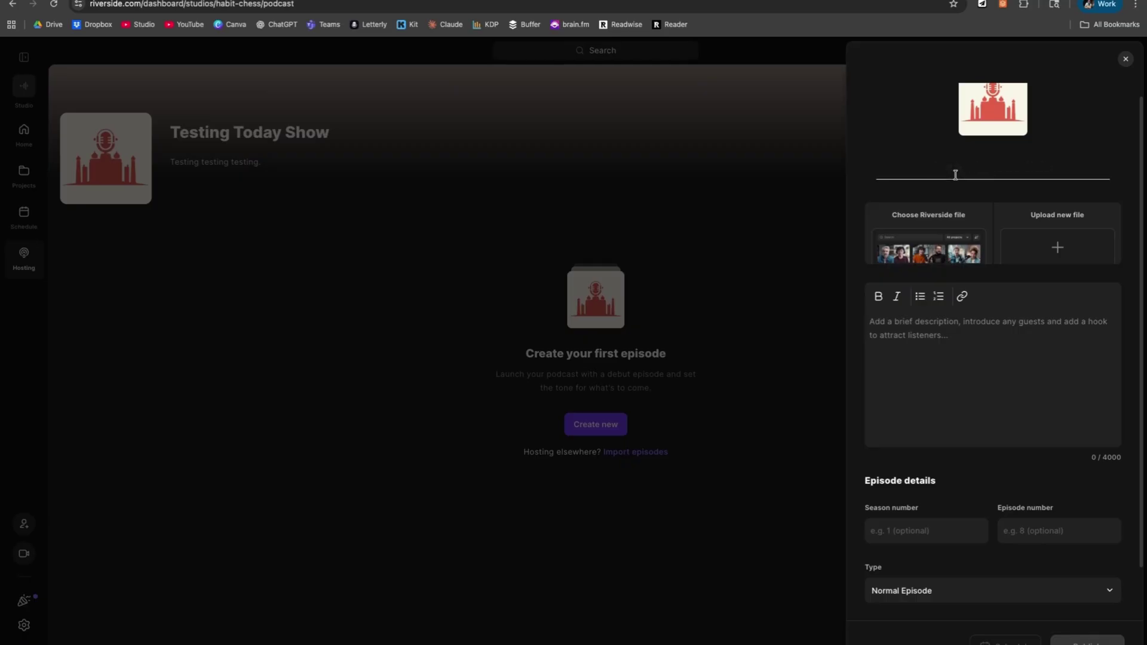
text(Testing Epis)
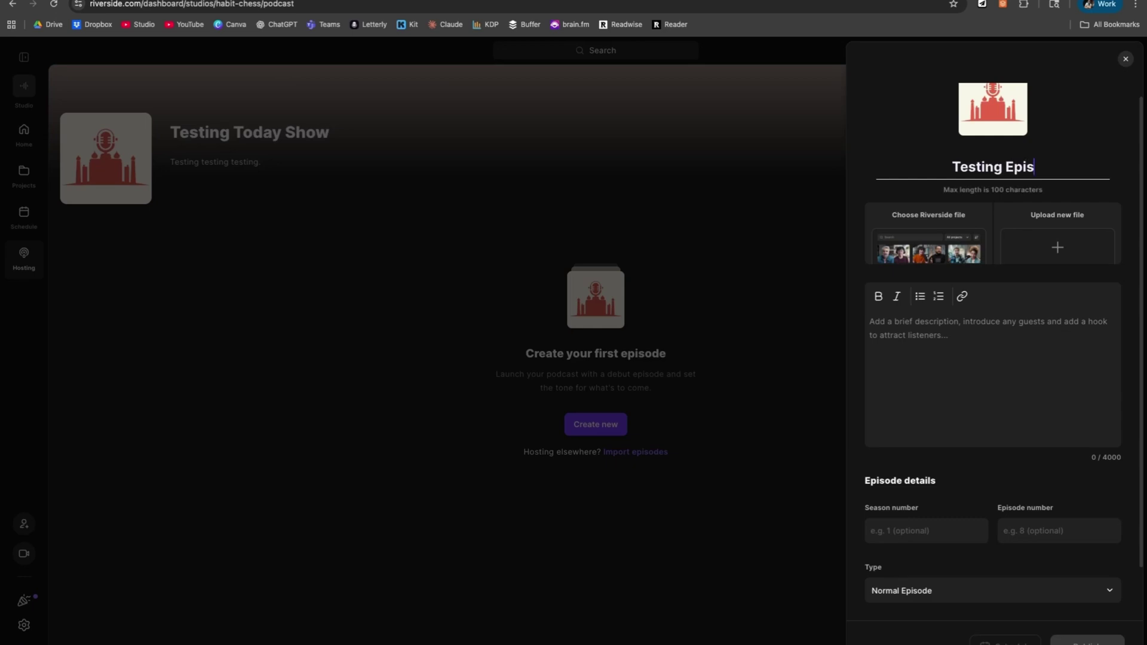
text(ode |)
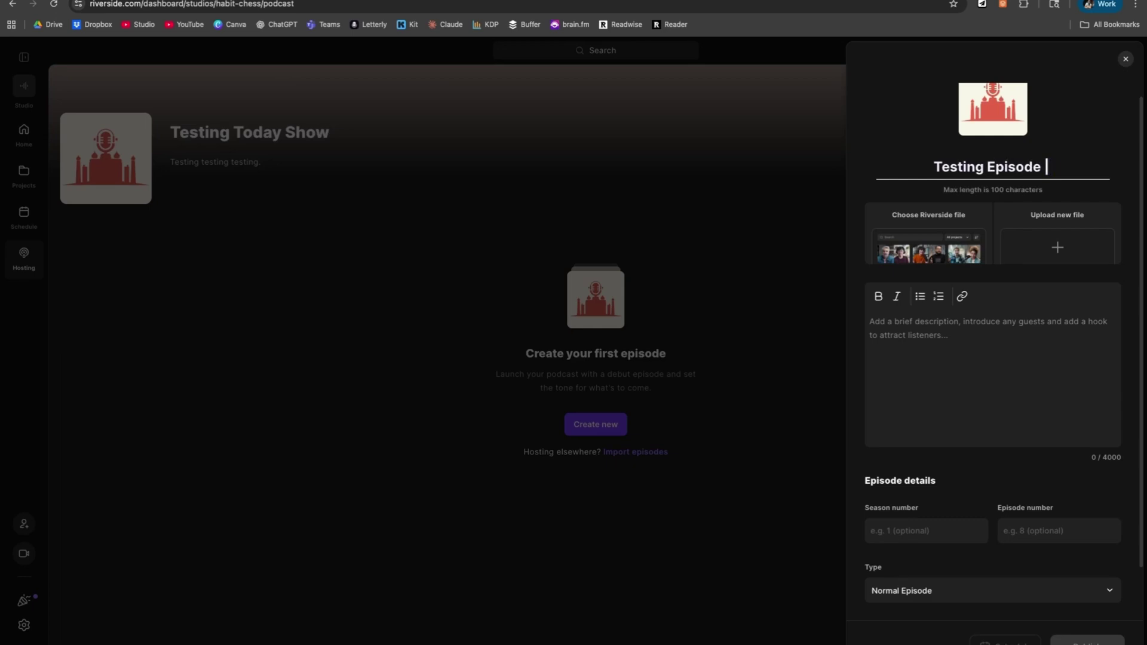
text( EP84)
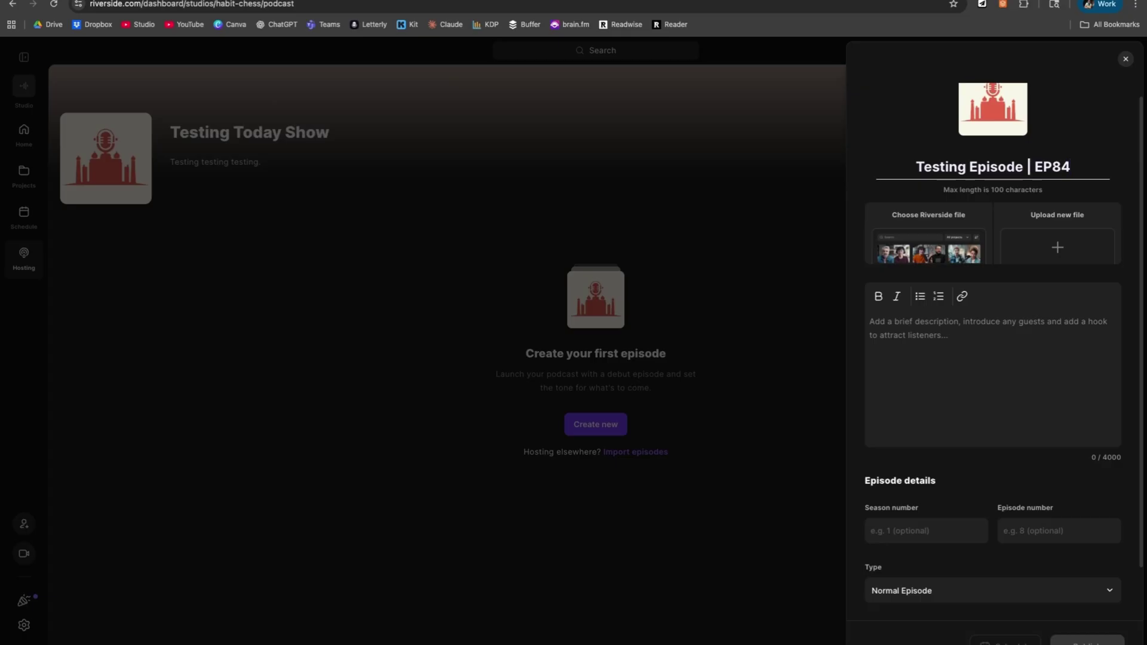
key(shift+Left)
key(shift+Left)
key(shift+Left)
key(shift+Left)
text(S1E4)
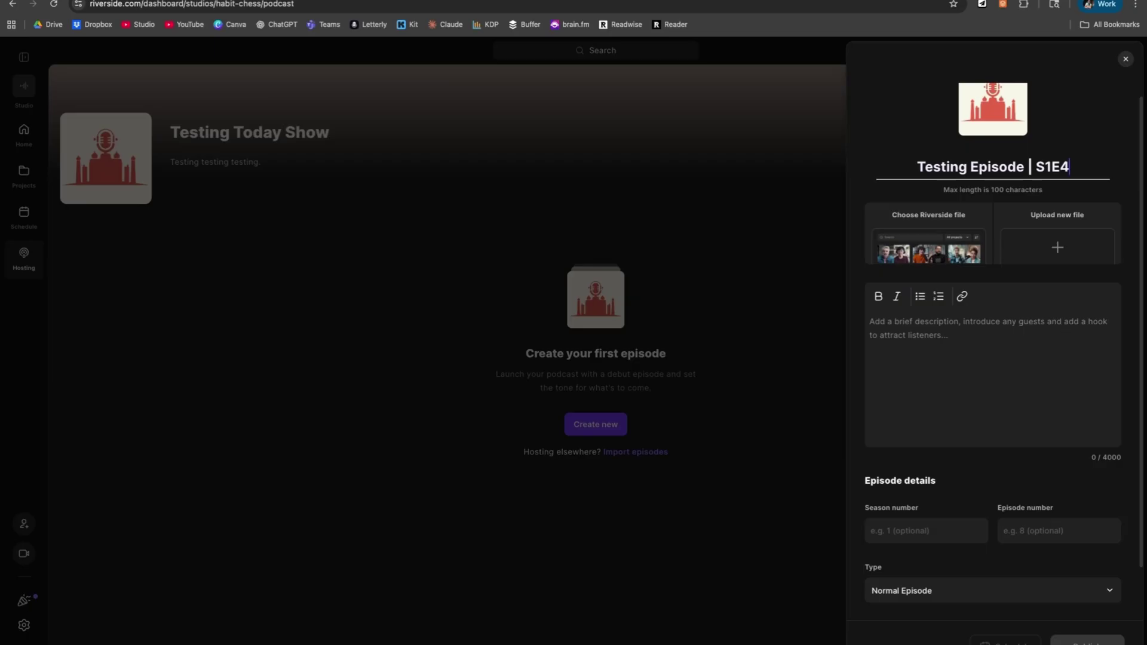
key(BackSpace)
key(BackSpace)
key(BackSpace)
key(BackSpace)
key(BackSpace)
key(BackSpace)
key(BackSpace)
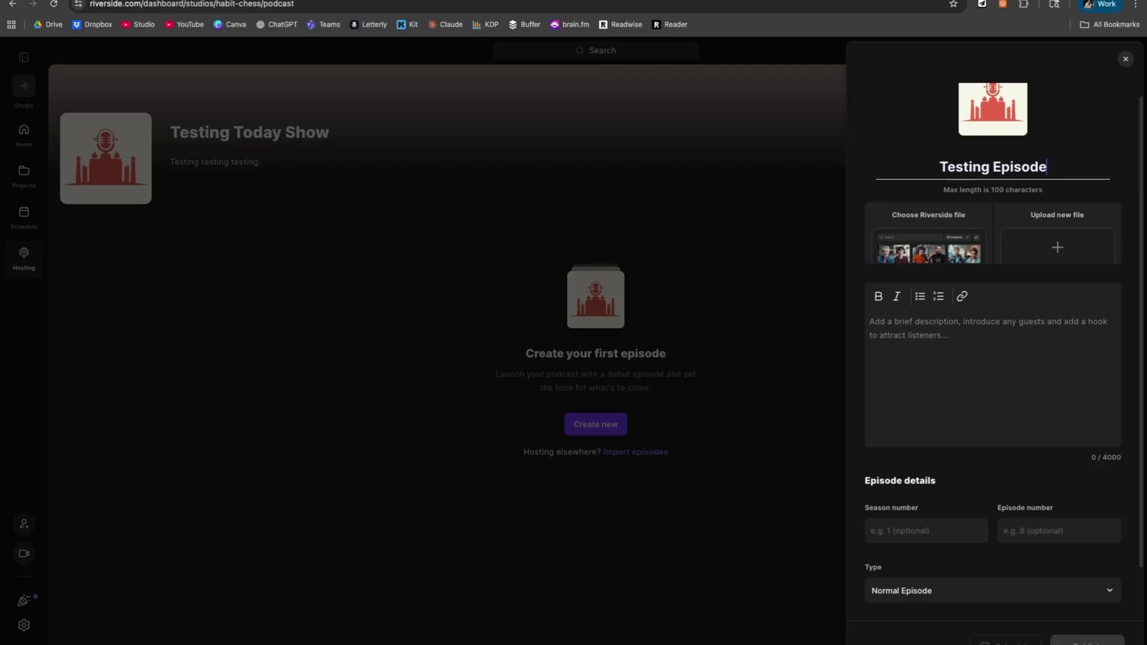
Step: Leave the season and episode numbers blank and click into the description editor
click(915, 530)
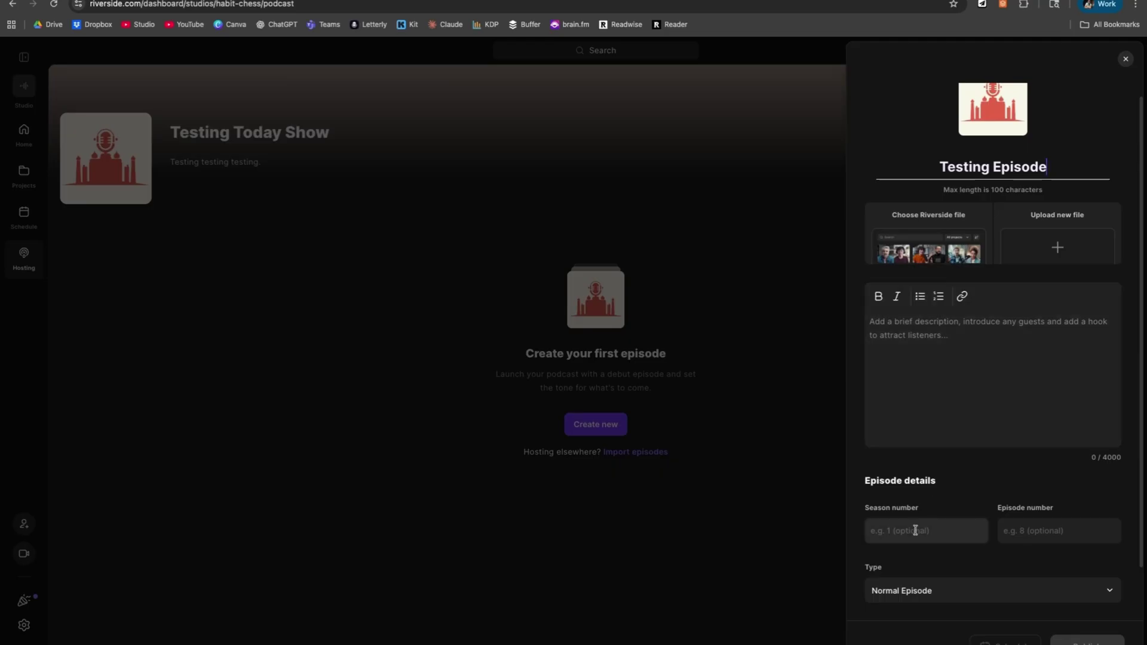
click(1034, 532)
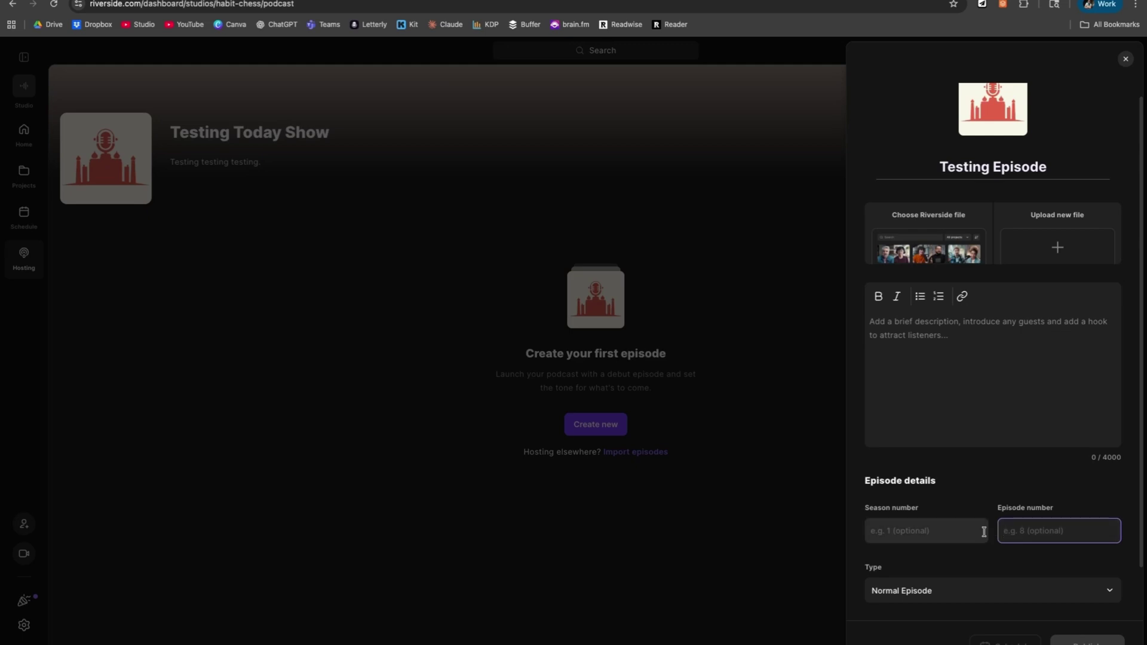
click(975, 510)
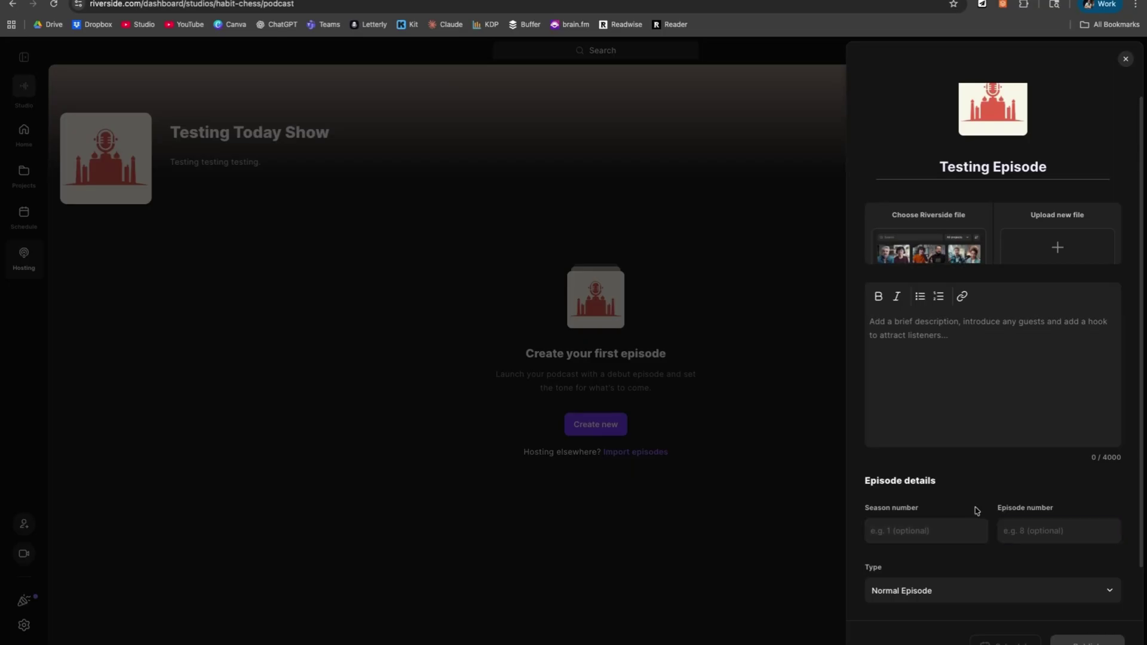
scroll(975, 509, up, 1)
click(1015, 371)
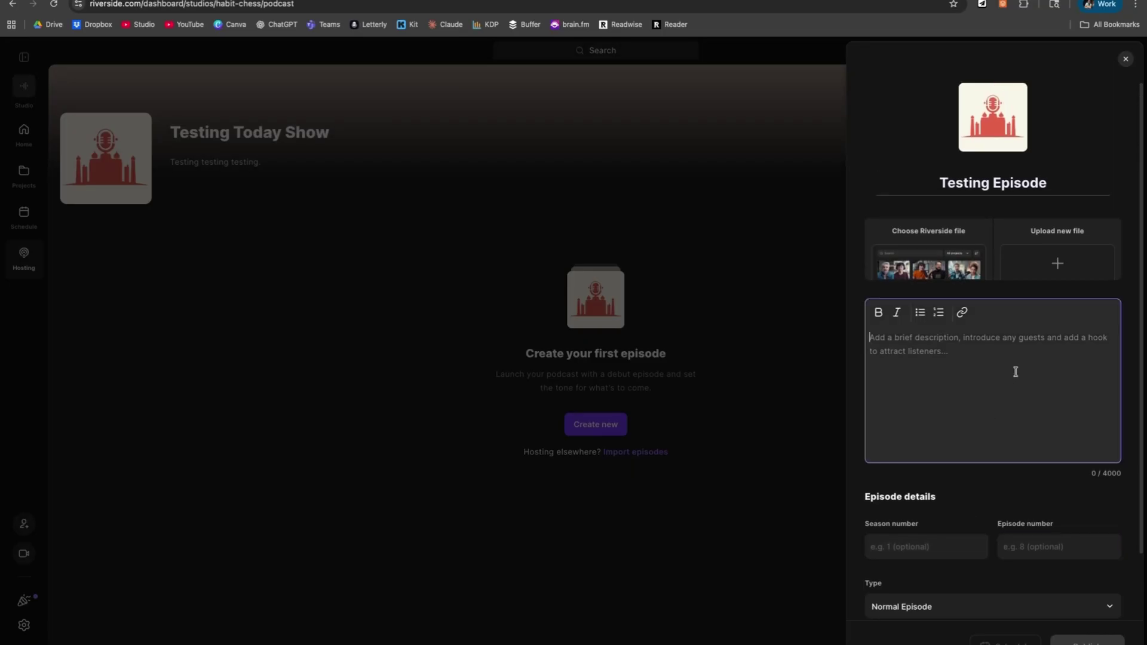
scroll(1057, 316, down, 1)
scroll(1075, 280, up, 1)
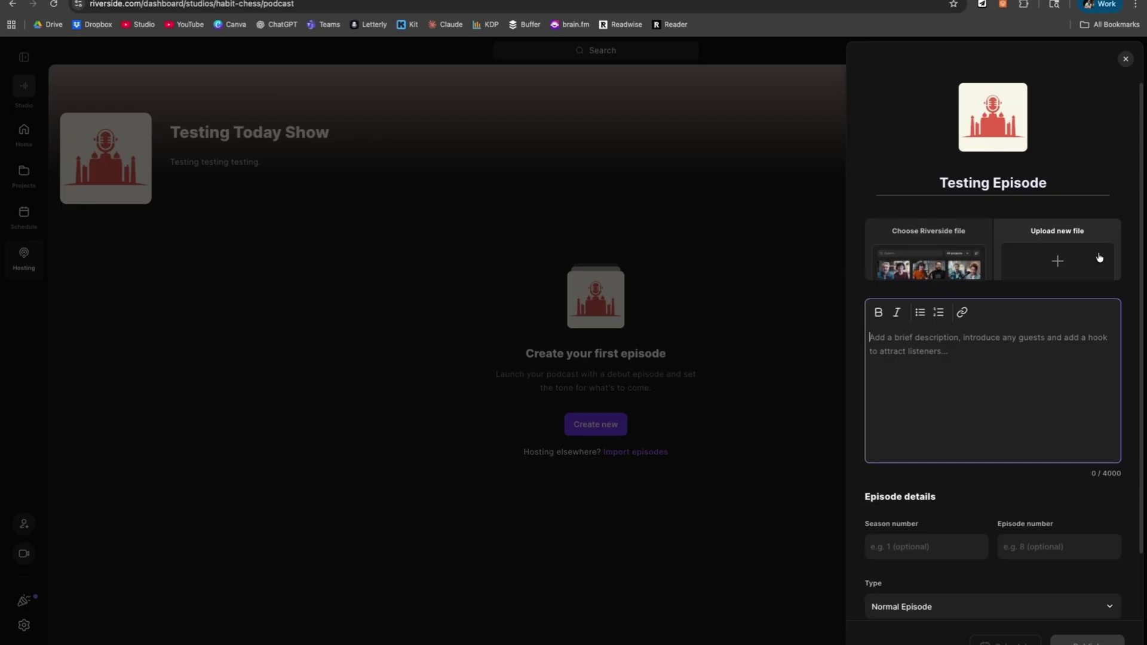
click(922, 255)
click(921, 257)
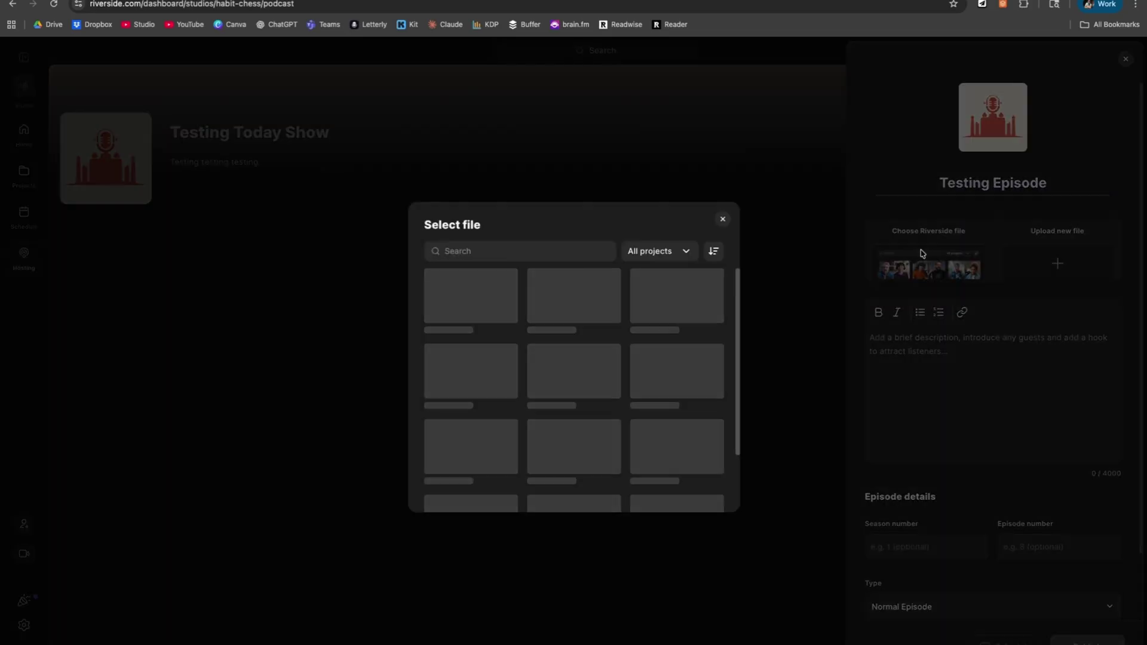
scroll(628, 463, down, 10)
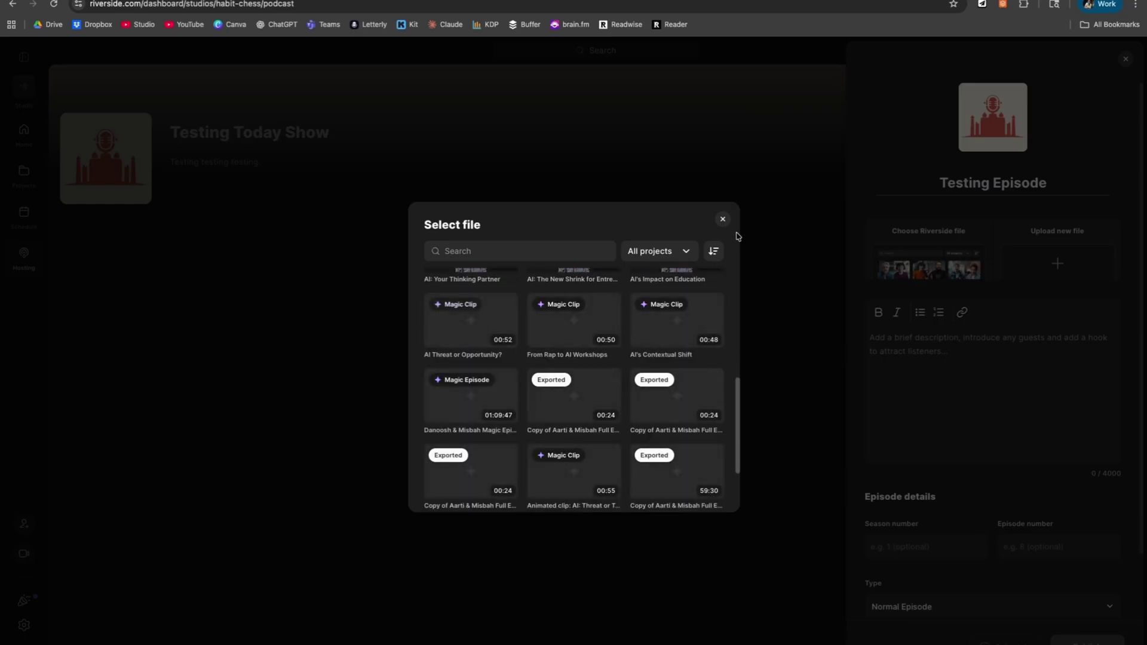
click(722, 219)
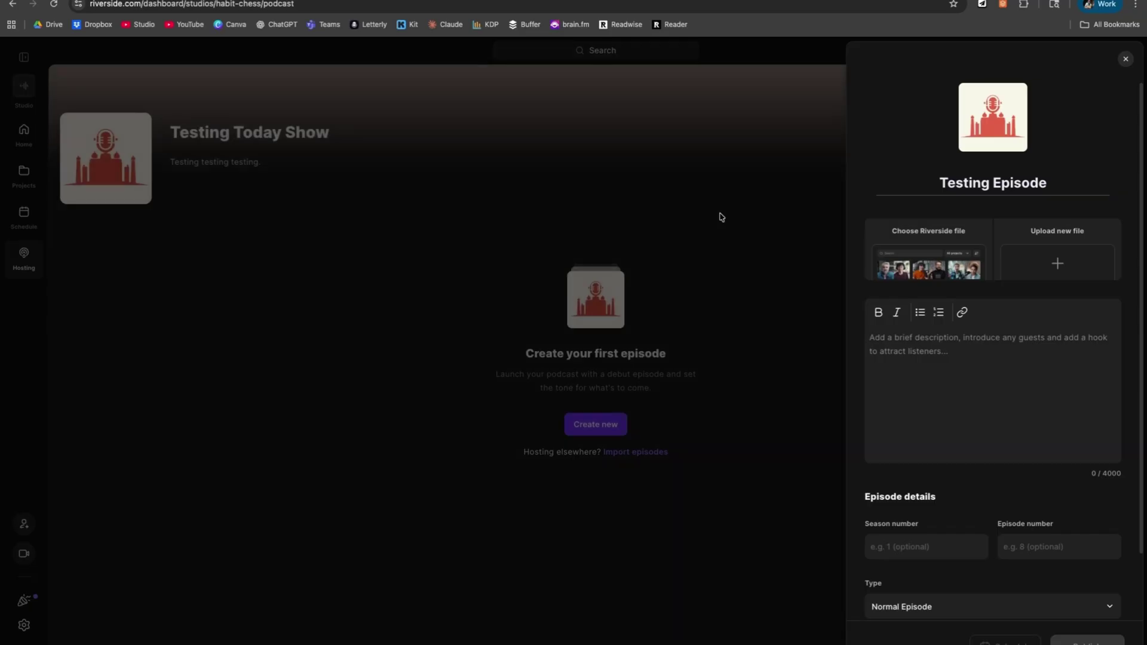
scroll(1042, 239, down, 1)
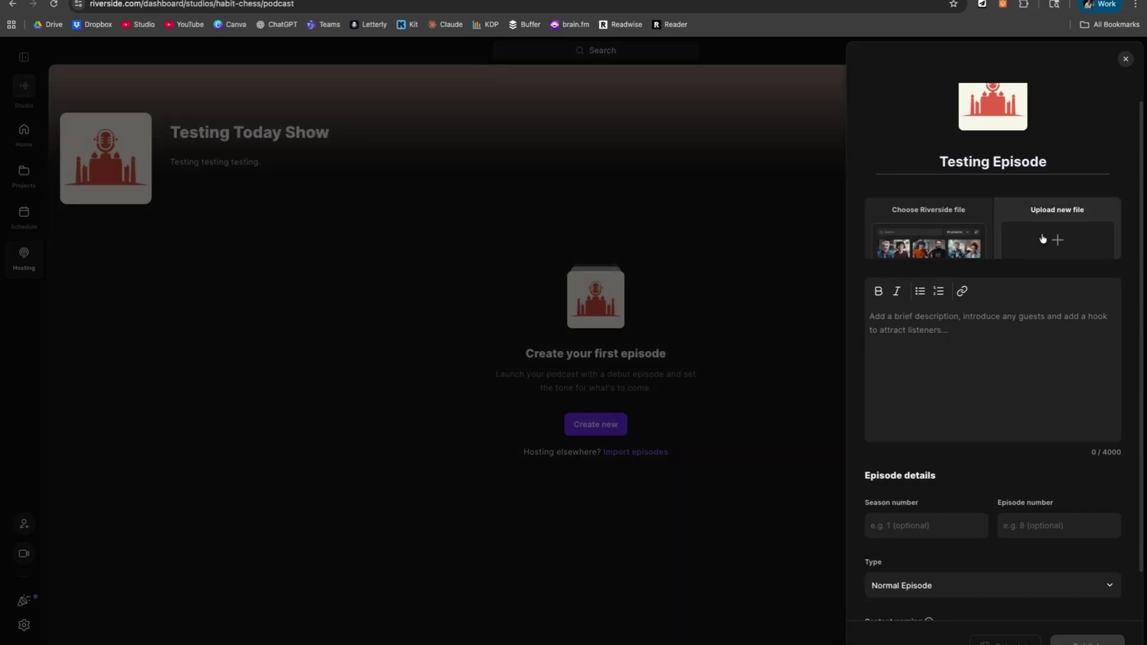
click(1042, 239)
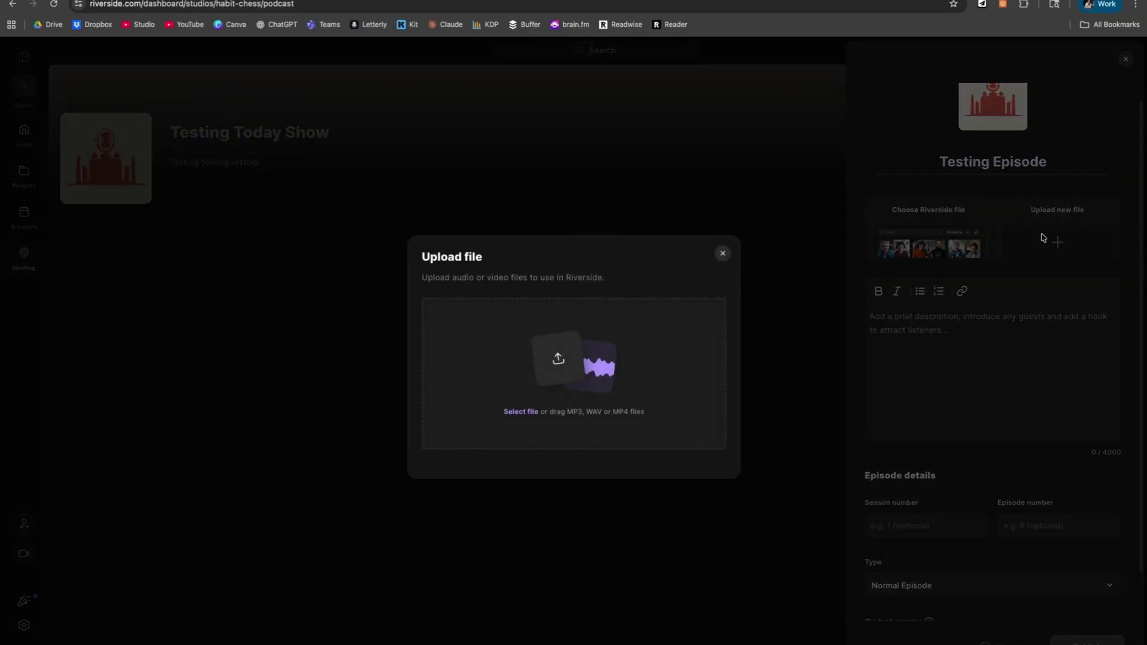
click(723, 257)
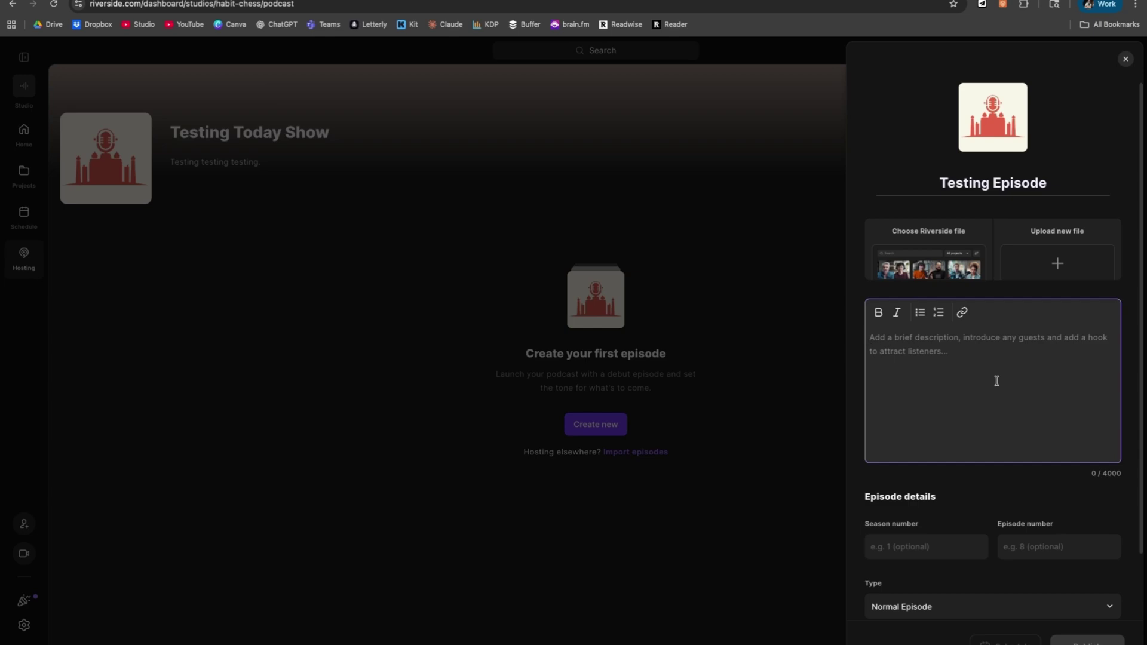
Step: Cancel a started description link and keep the episode type as Normal Episode
click(962, 312)
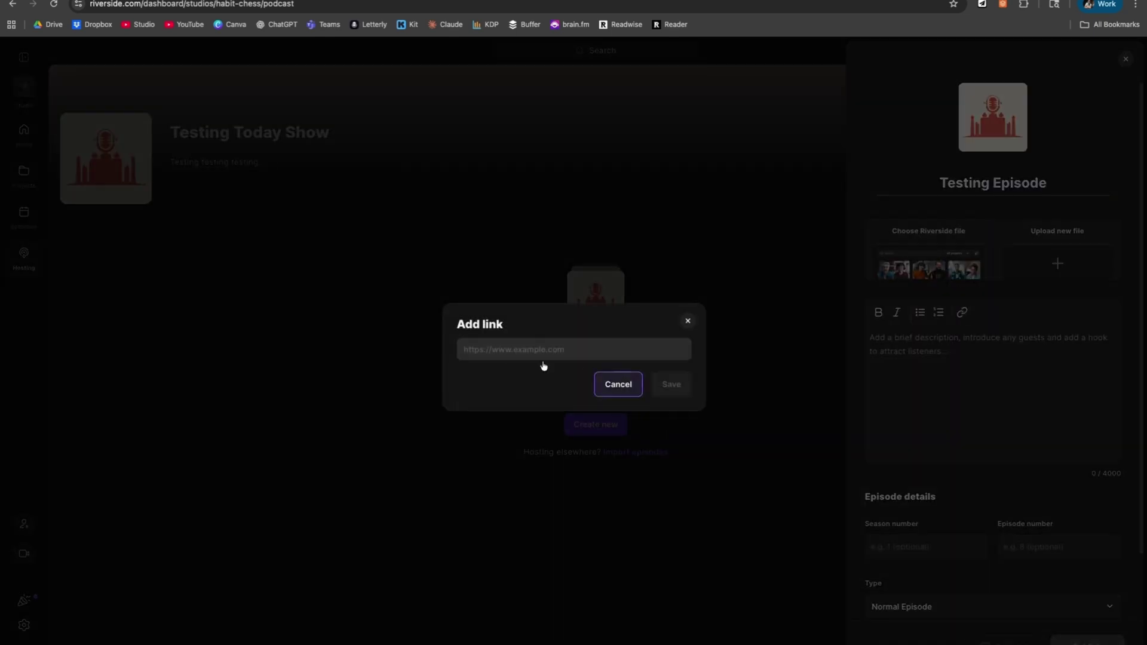
click(618, 384)
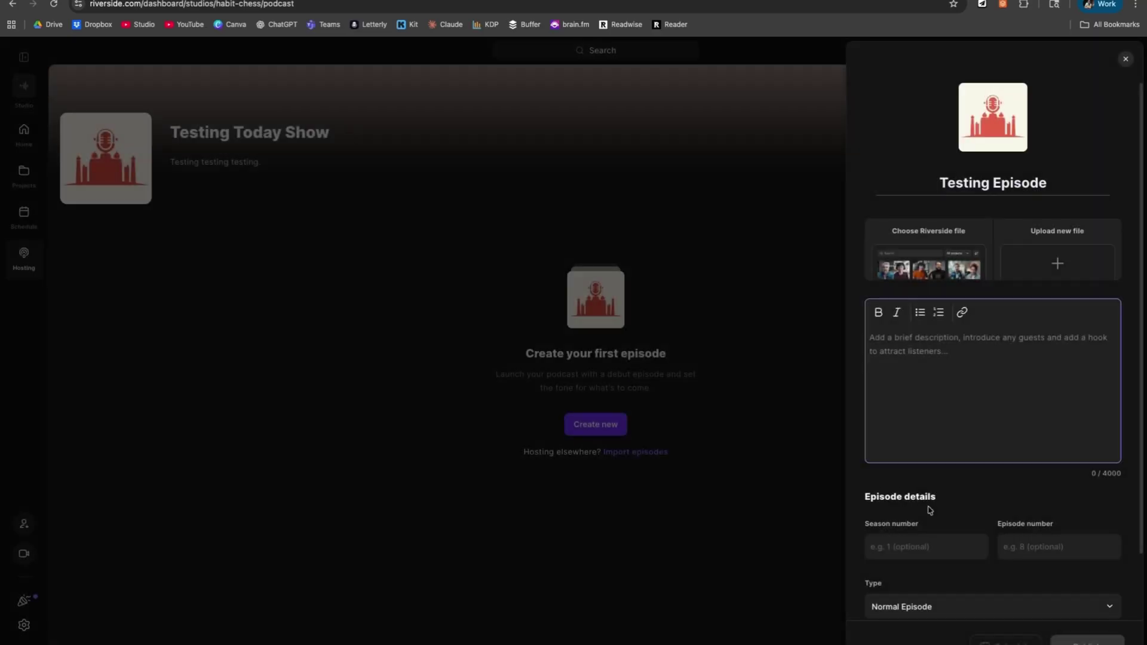
scroll(955, 525, down, 2)
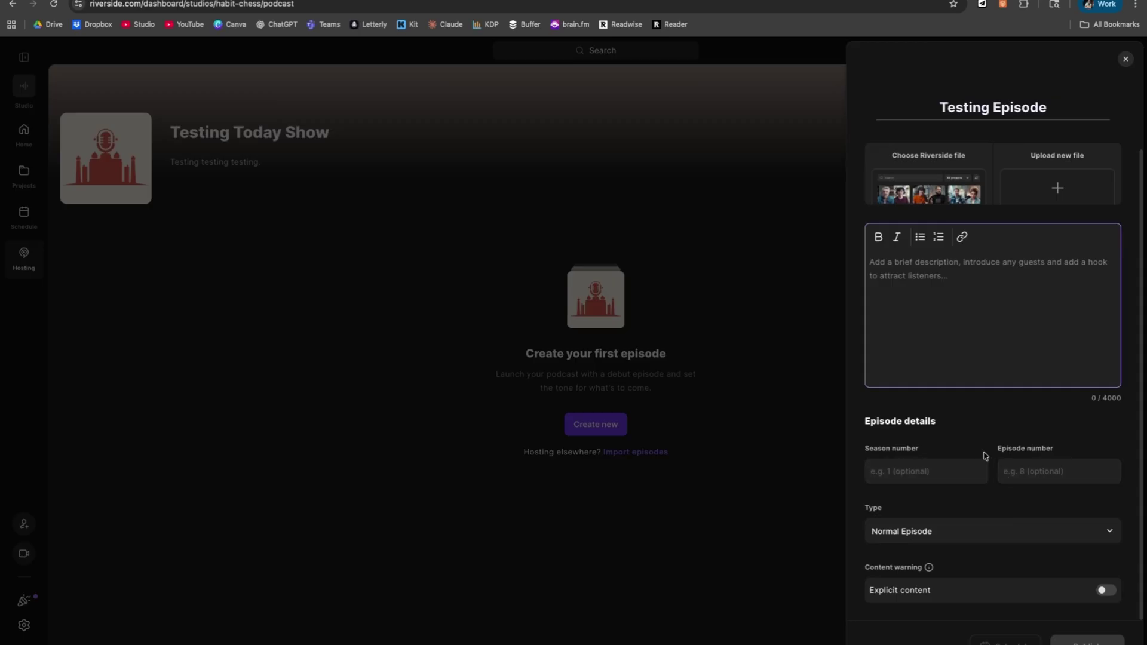
click(967, 534)
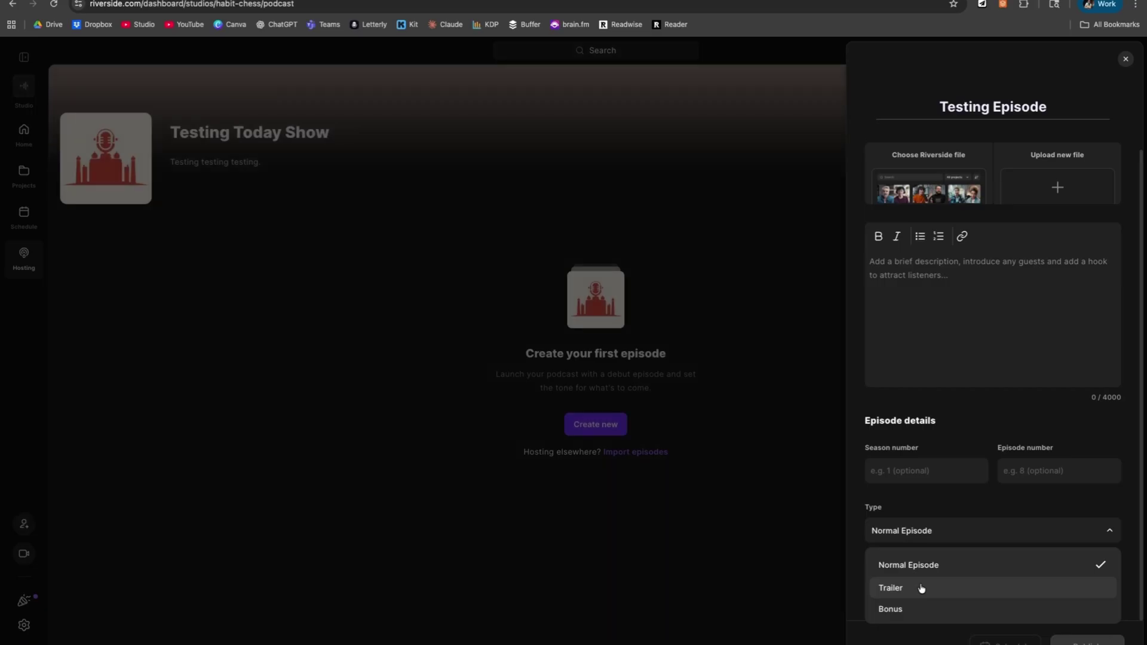
click(912, 567)
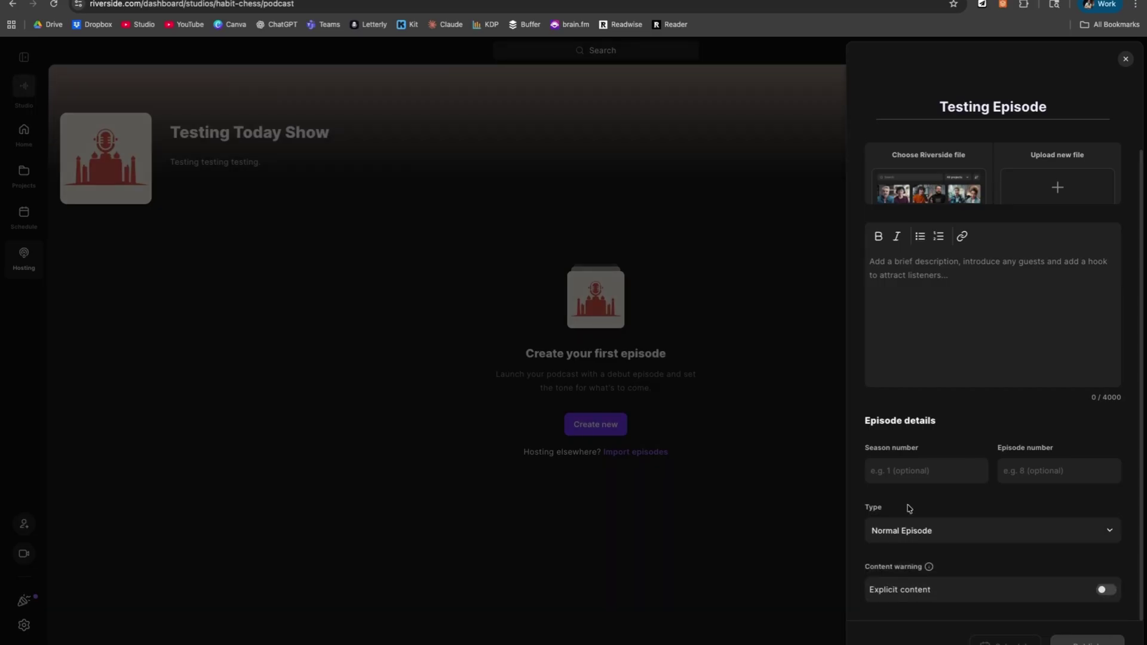
Step: Turn the Explicit content toggle on
click(1104, 592)
click(1104, 591)
click(1104, 591)
scroll(988, 368, up, 2)
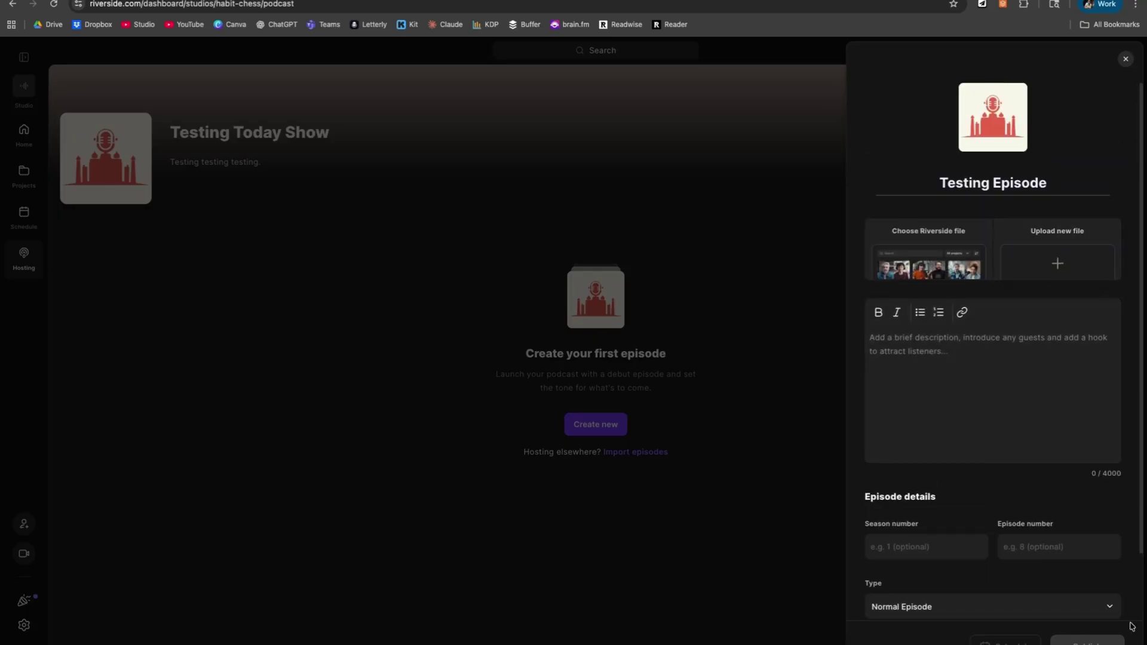
Step: Attach the Nov 23, 2025 Magic Episode recording and enter 'dsfdsf' as the description
double_click(932, 611)
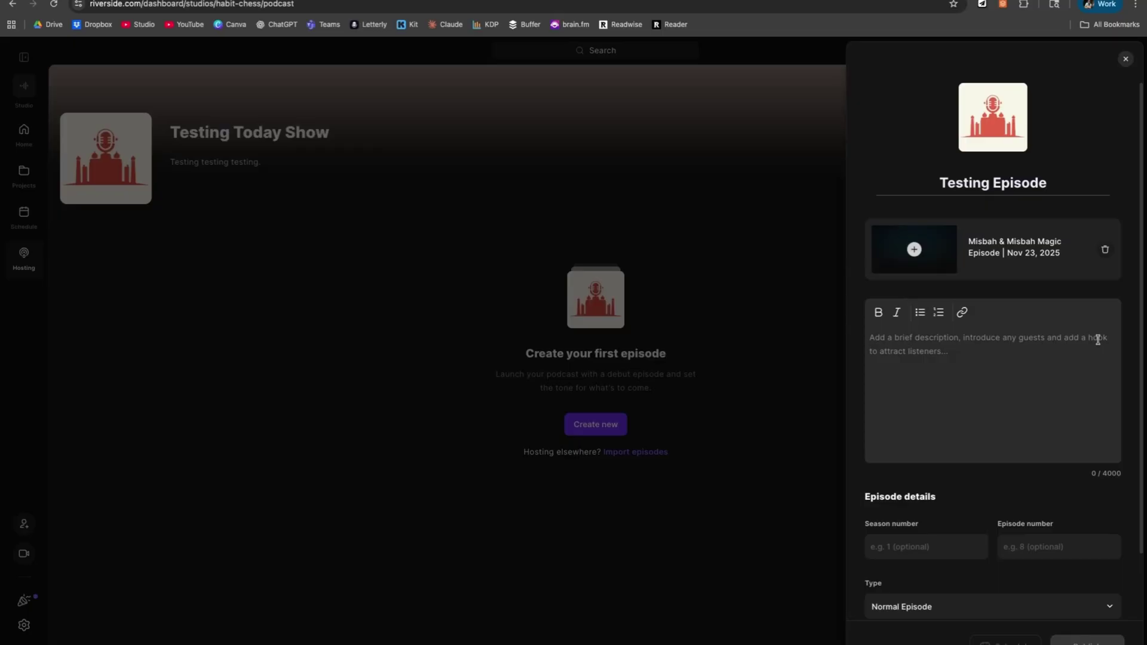
scroll(1036, 352, down, 2)
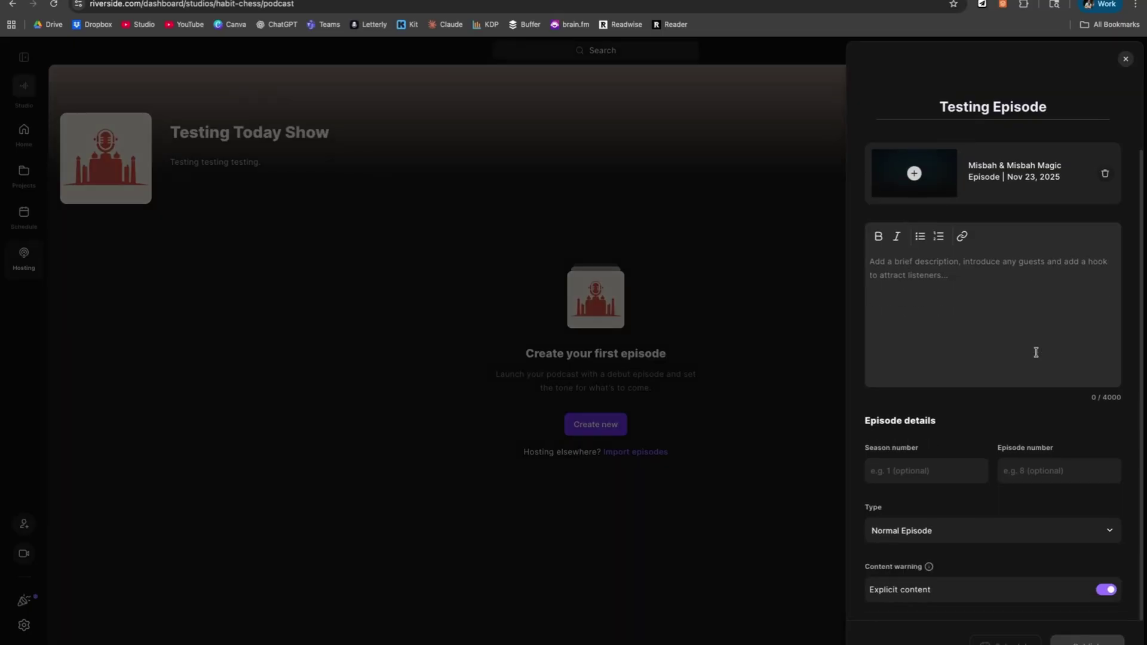
click(980, 303)
text(dsfdsf)
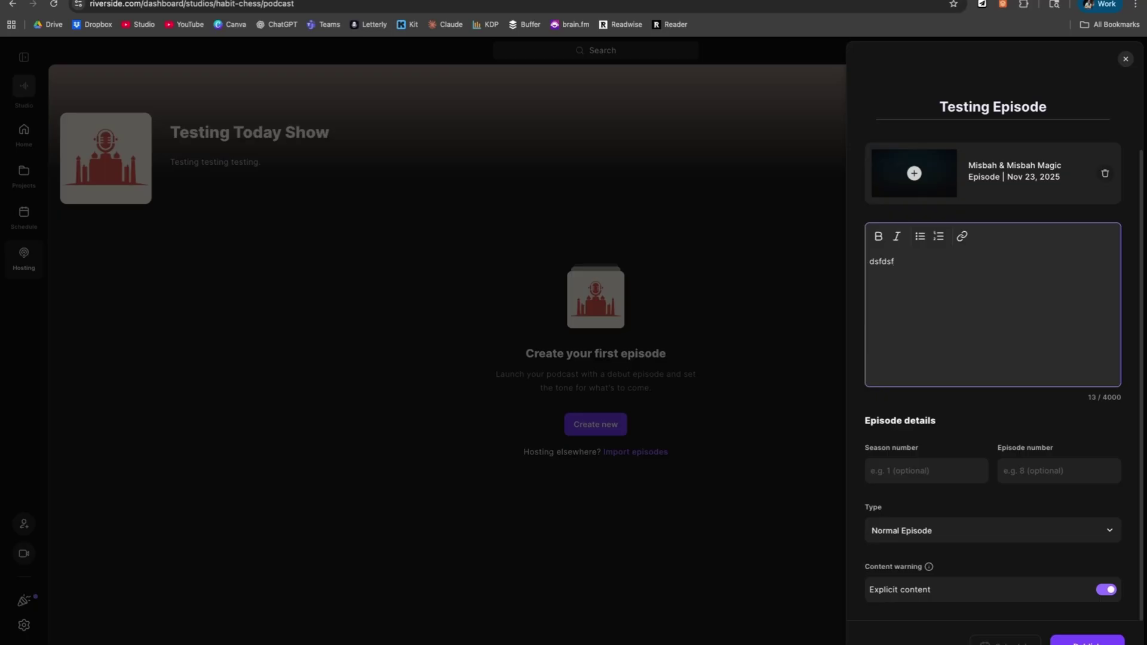
Step: Try to schedule the episode for later
scroll(993, 358, up, 2)
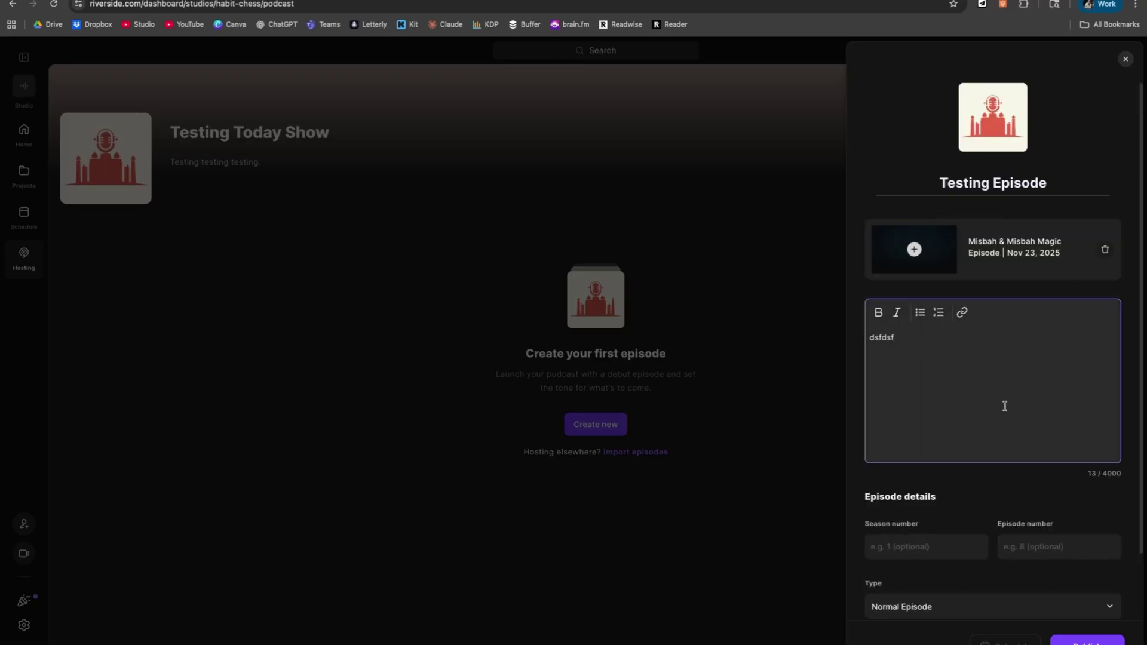
scroll(1003, 404, down, 2)
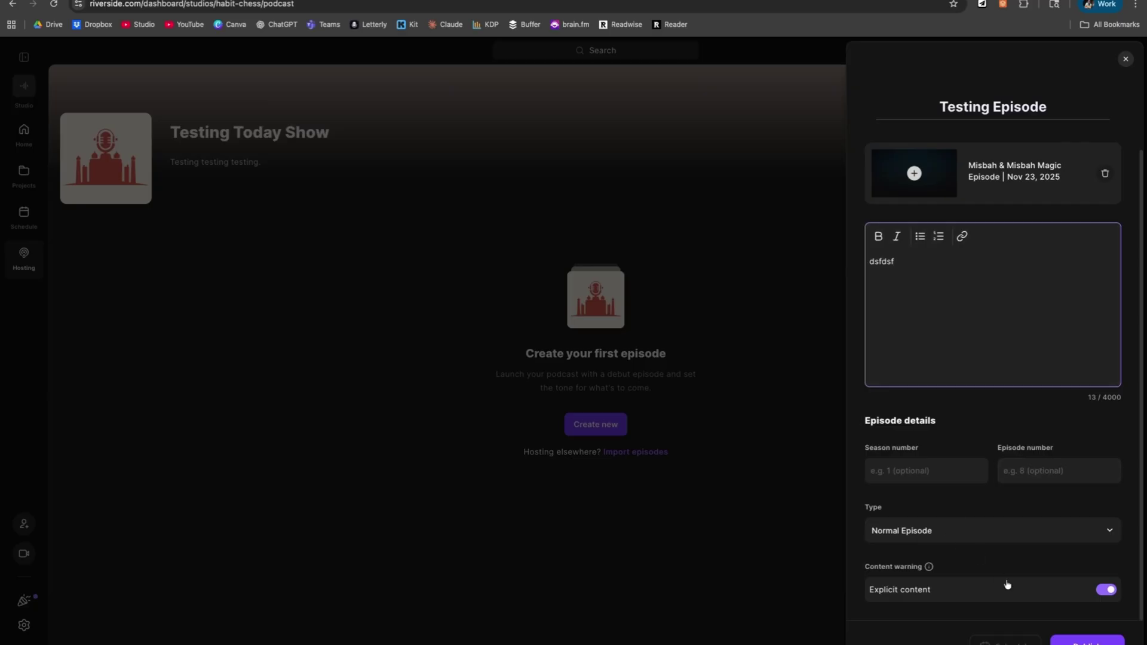
click(1015, 638)
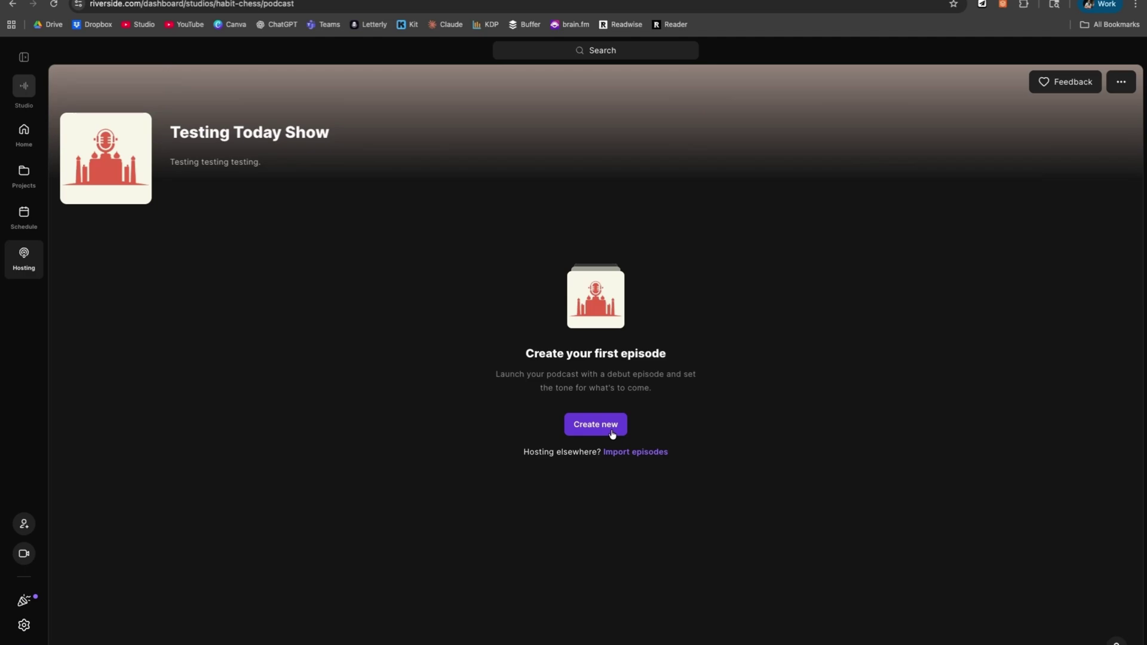
click(1119, 83)
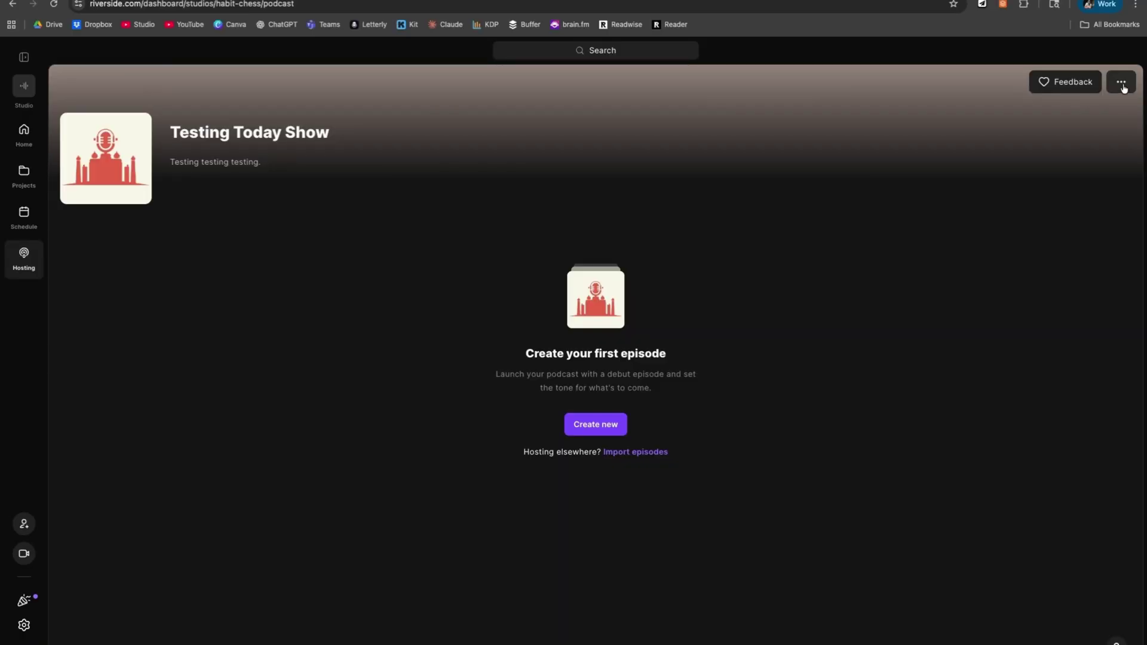
click(1123, 84)
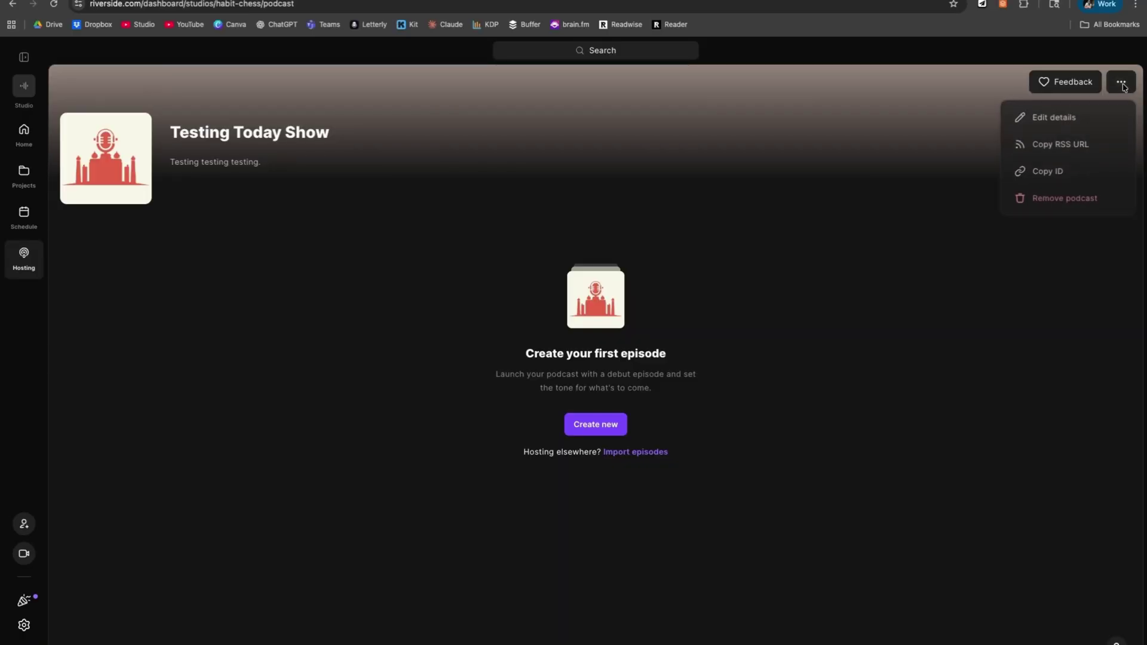
click(1054, 118)
click(1108, 642)
click(1107, 642)
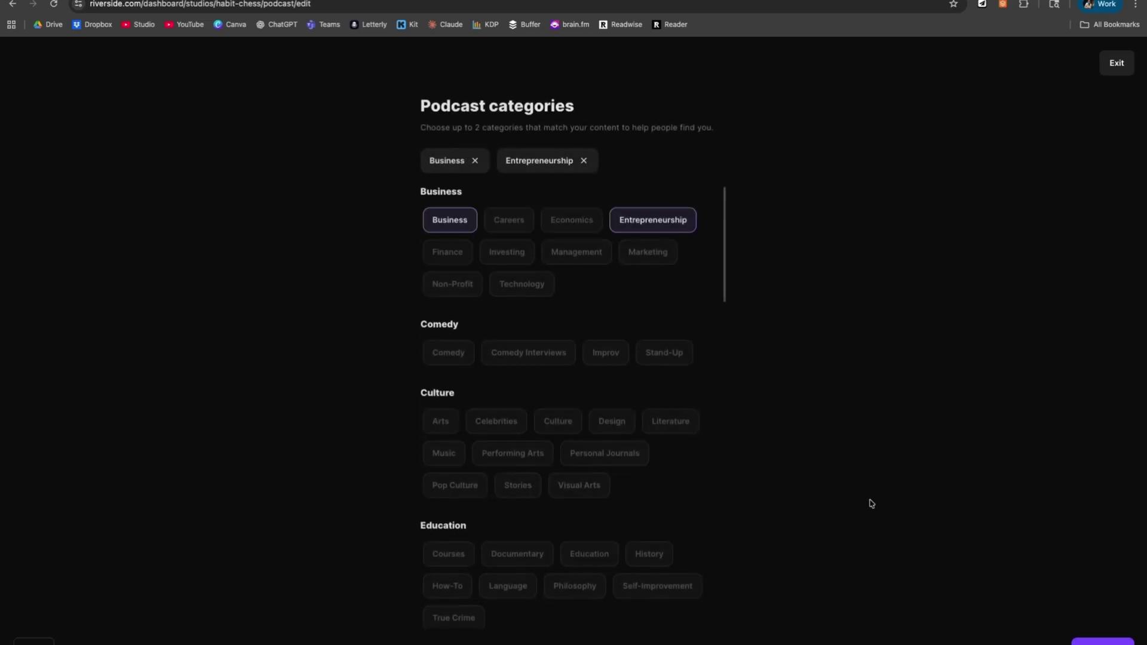
click(1114, 76)
click(671, 388)
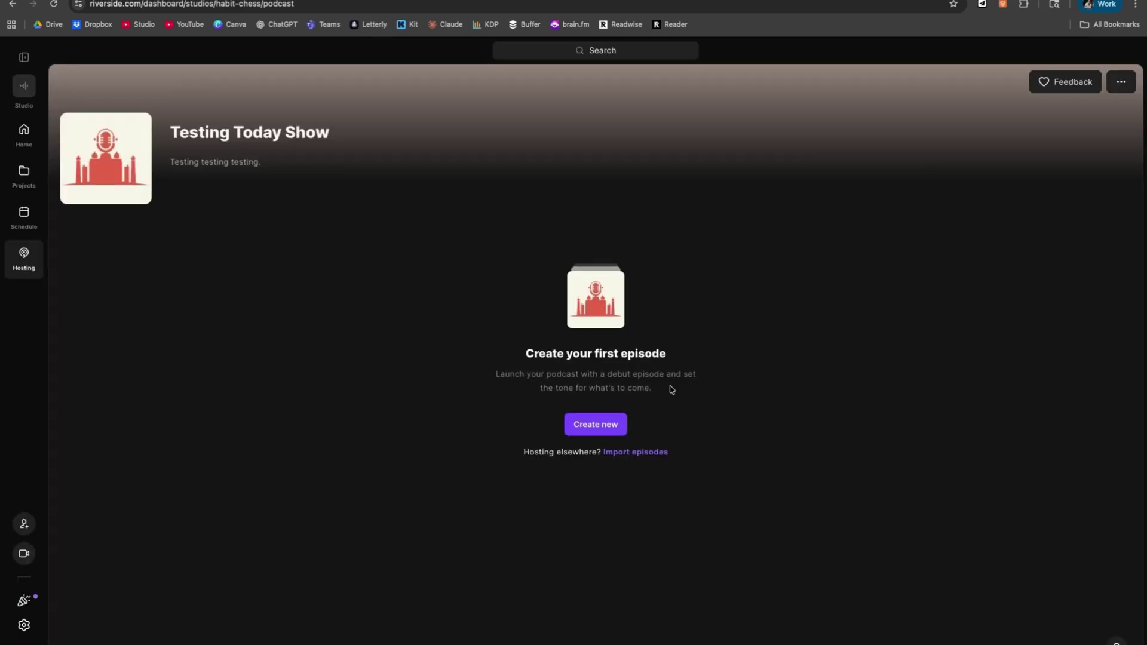